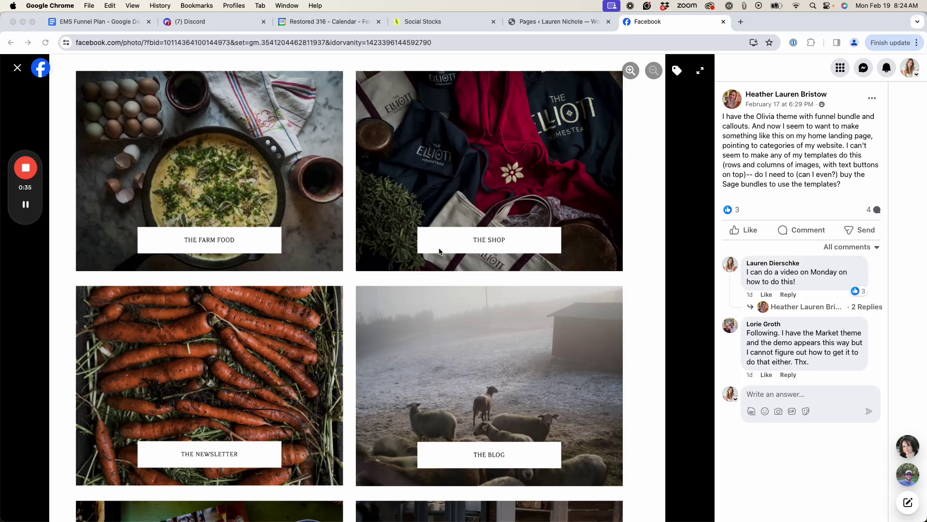
# Add a new page with a Kadence Row Layout block of four equal columns
pyautogui.click(541, 25)
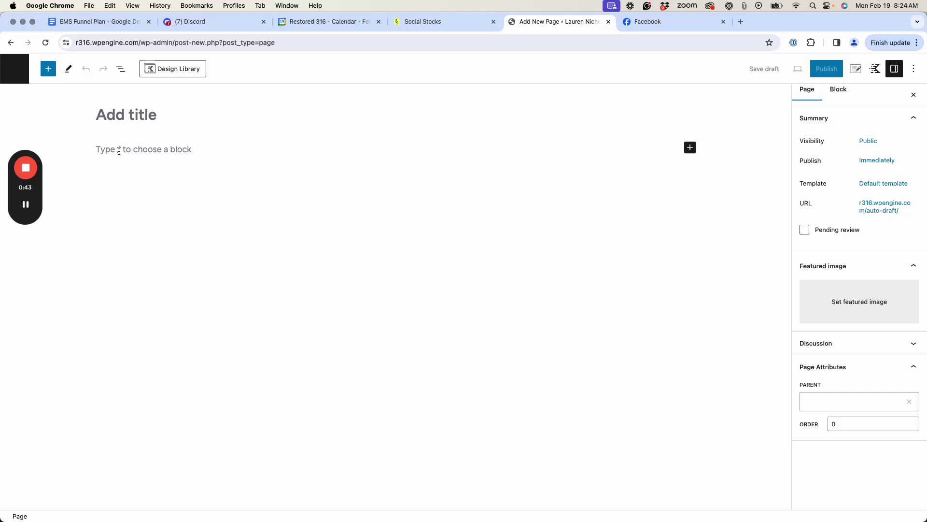
pyautogui.click(119, 151)
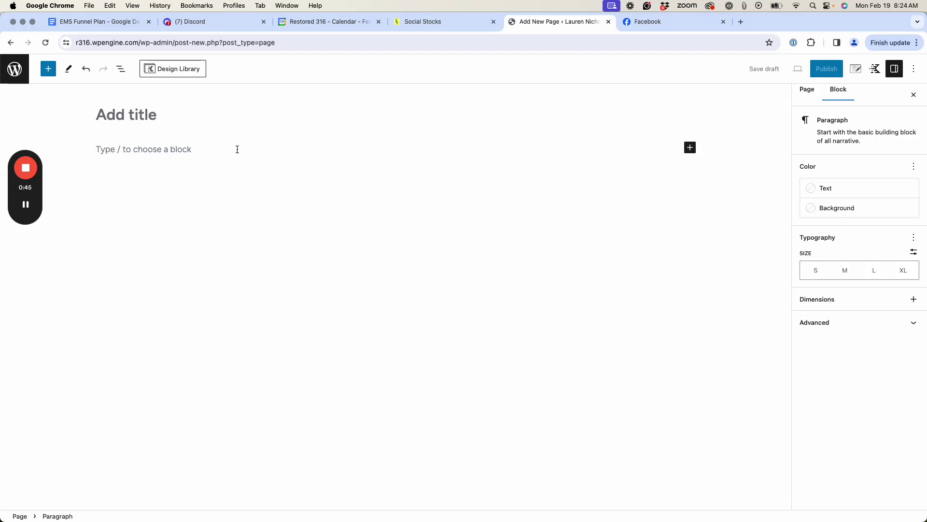
pyautogui.click(690, 147)
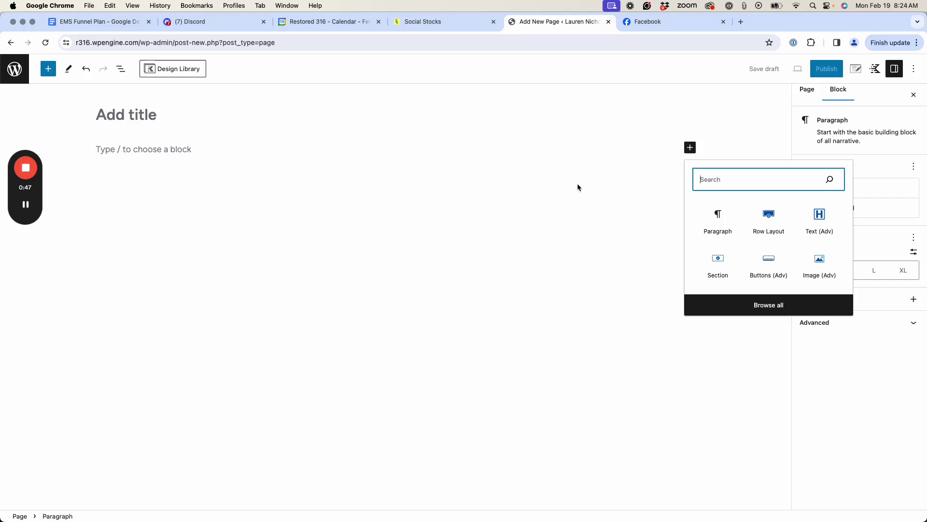
pyautogui.click(770, 223)
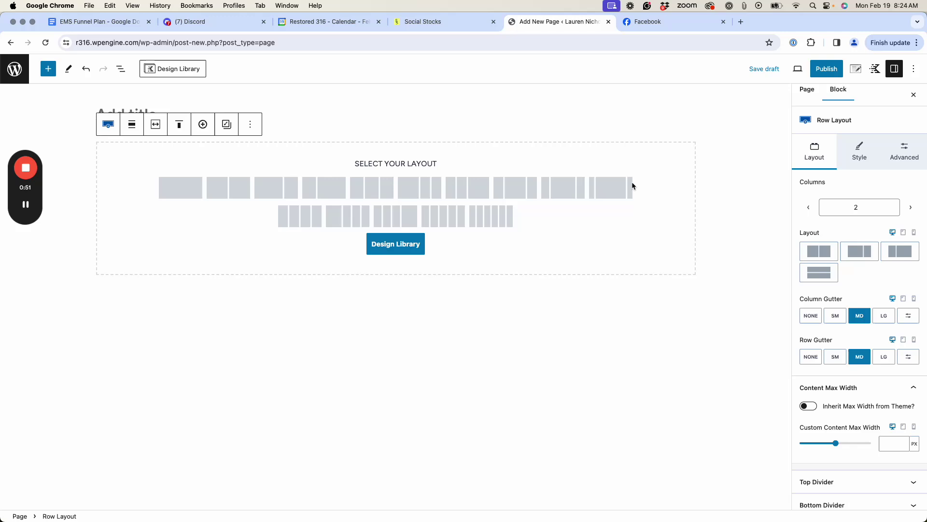
pyautogui.click(299, 222)
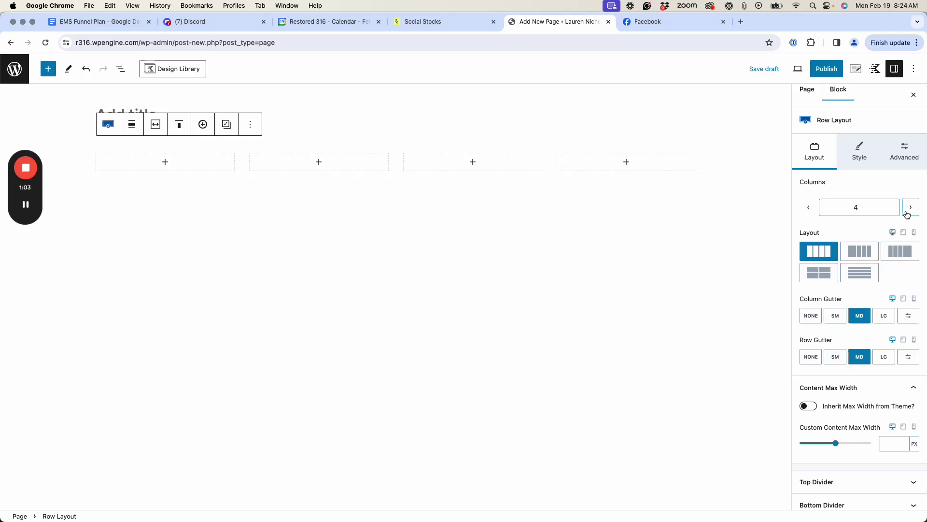
pyautogui.click(167, 163)
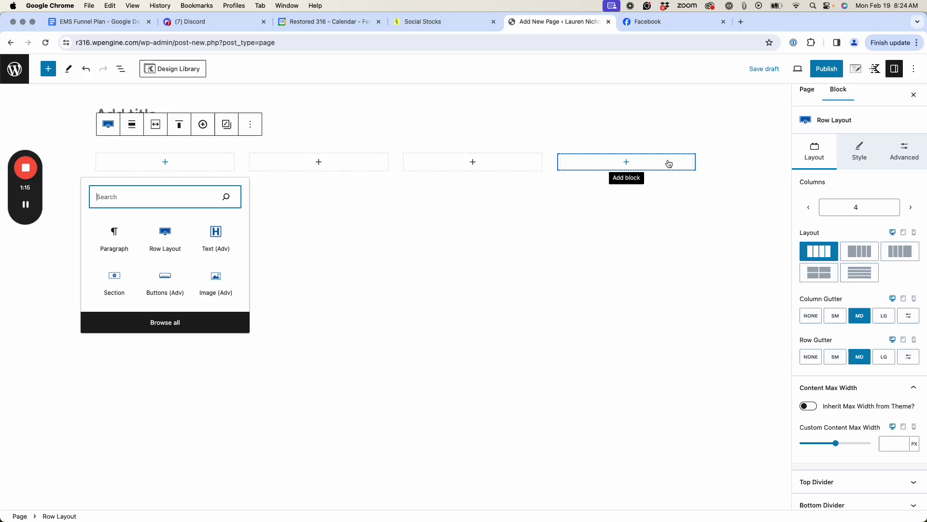
# Select the row's first Section in List View and set the salad bowl photo as its background image
pyautogui.click(121, 68)
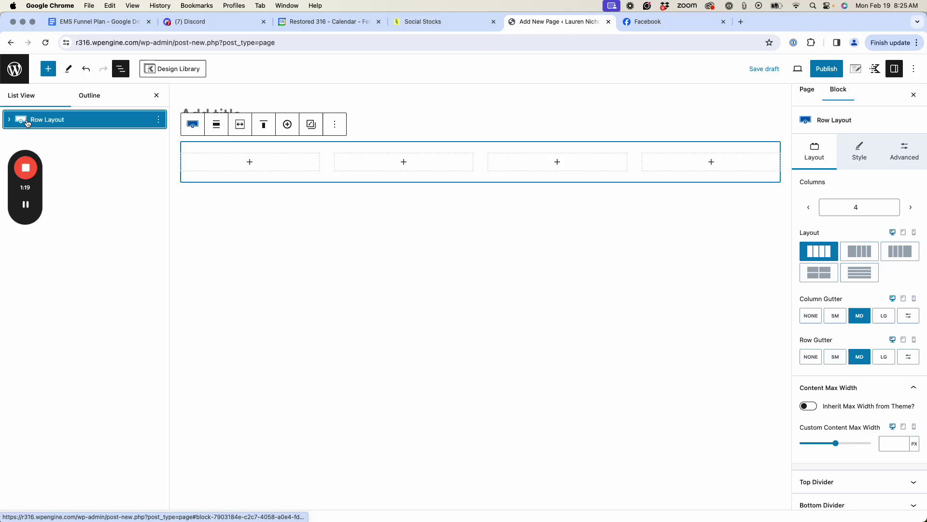
pyautogui.moveTo(26, 148); pyautogui.dragTo(26, 434)
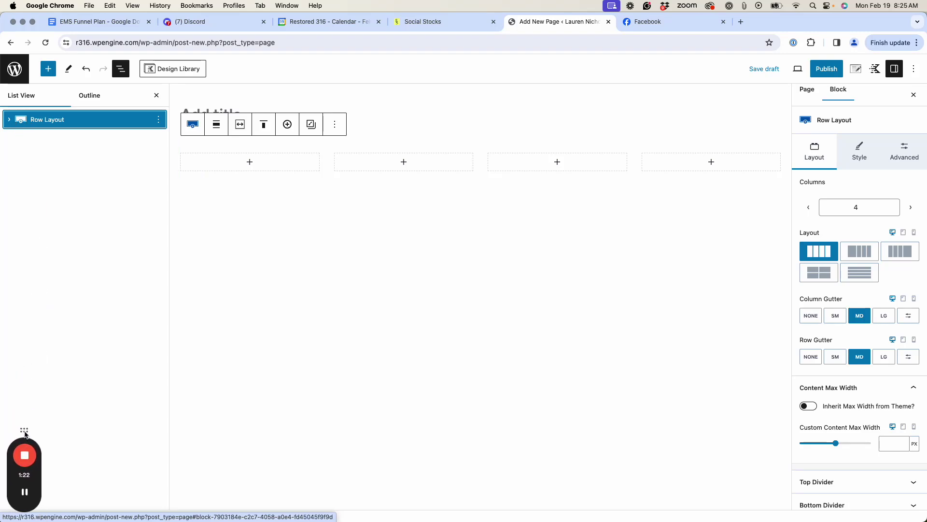
pyautogui.click(9, 120)
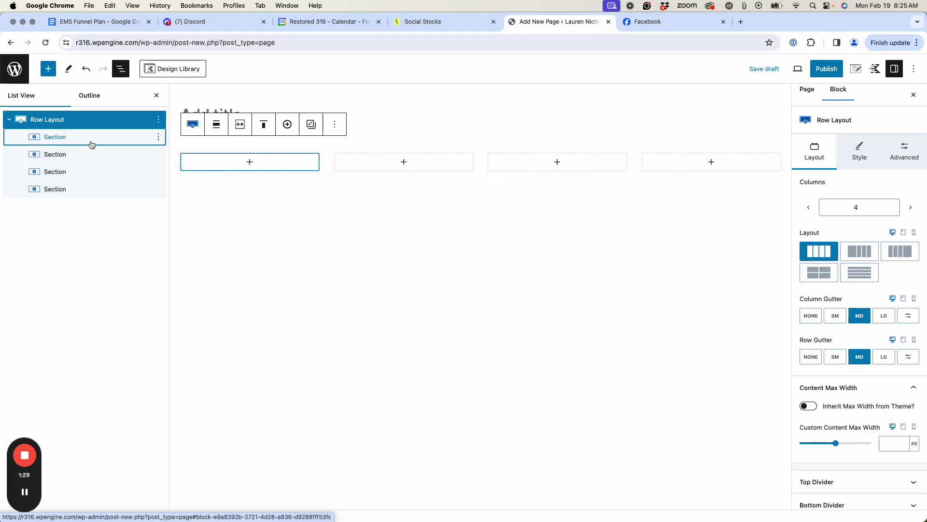
pyautogui.click(110, 146)
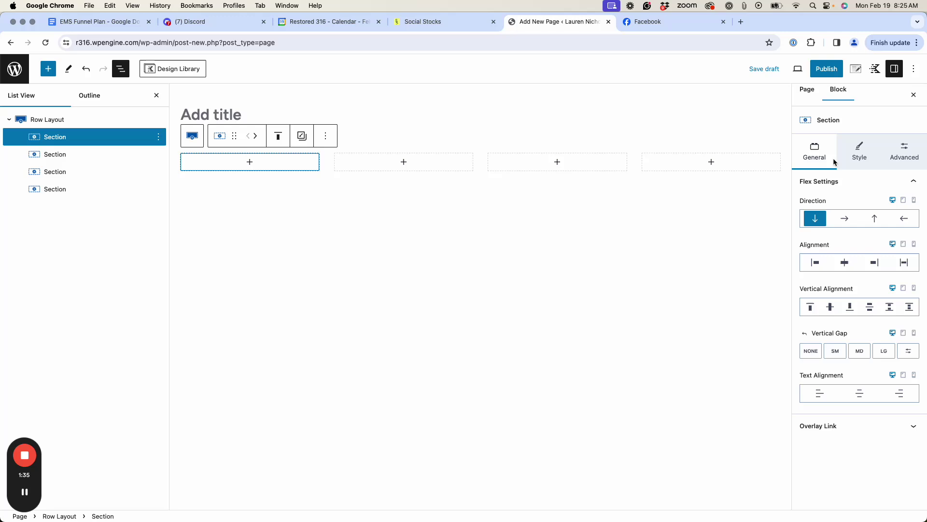
pyautogui.click(860, 157)
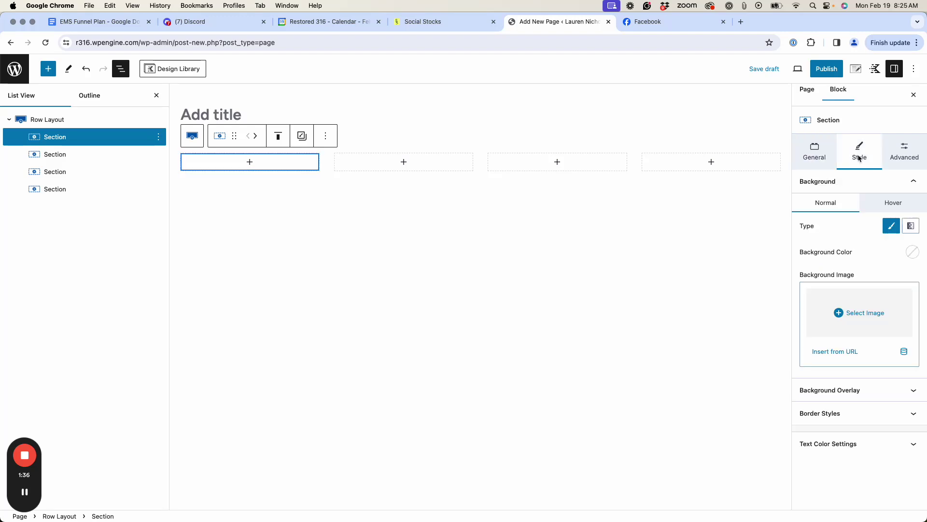
pyautogui.click(860, 309)
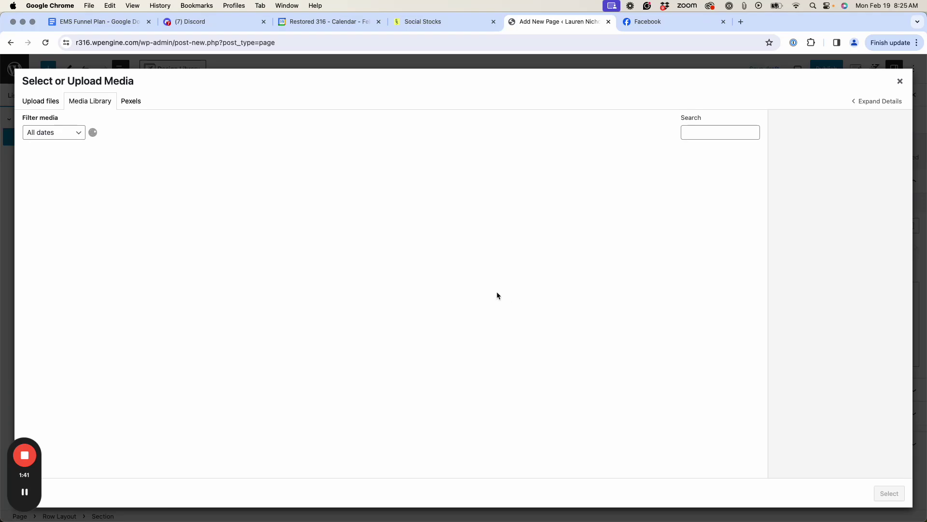
pyautogui.scroll(-3, 418, 285)
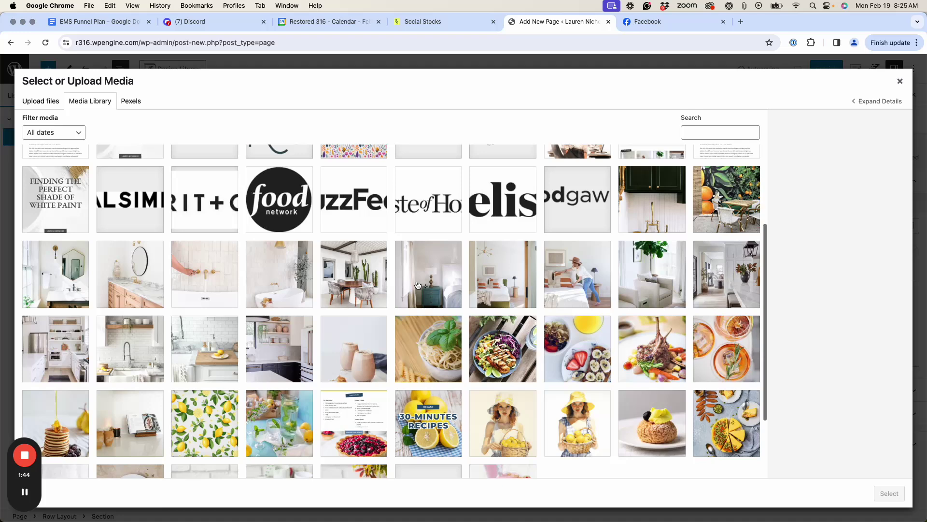
pyautogui.click(503, 348)
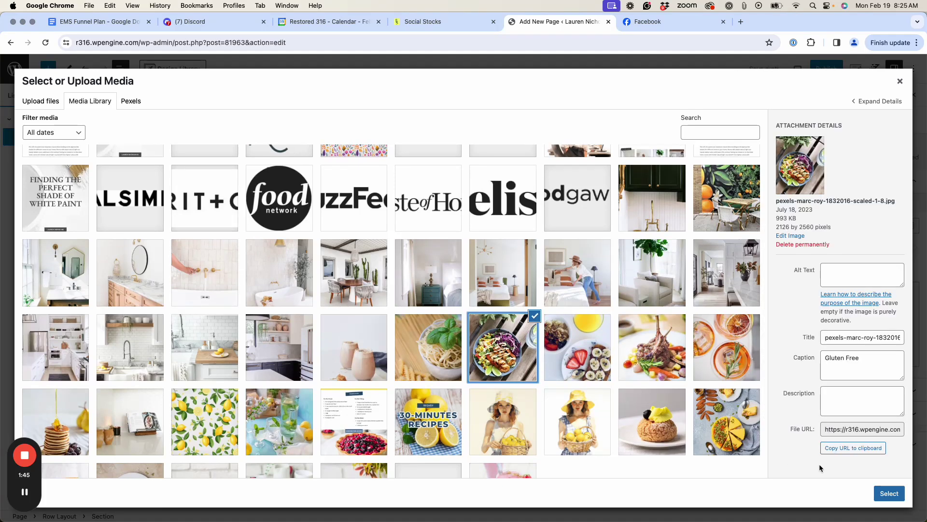
pyautogui.click(889, 493)
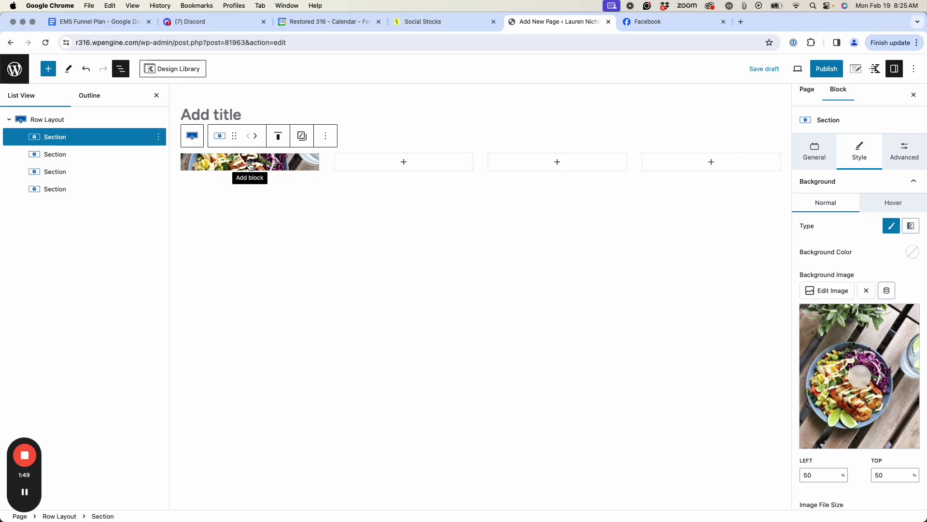
# Insert an Advanced Text heading reading 'The Shop' inside the first section
pyautogui.click(250, 166)
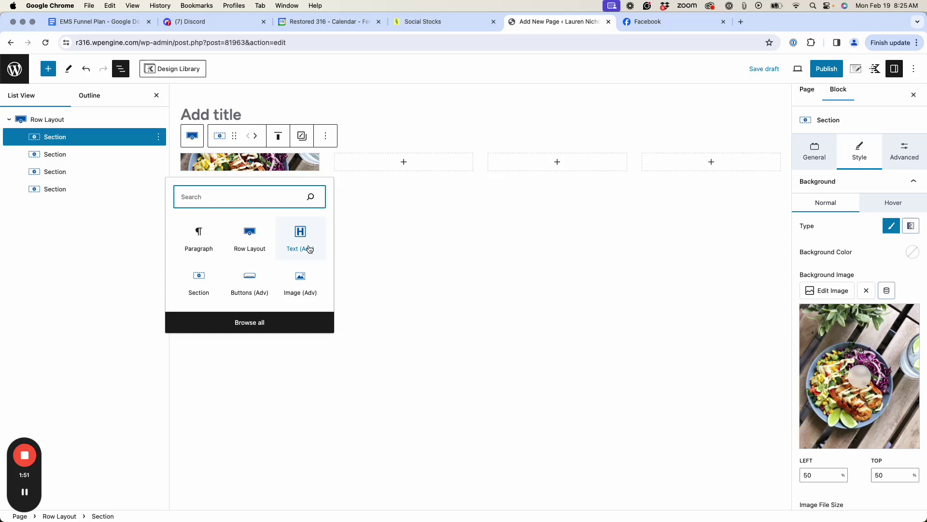
pyautogui.click(665, 24)
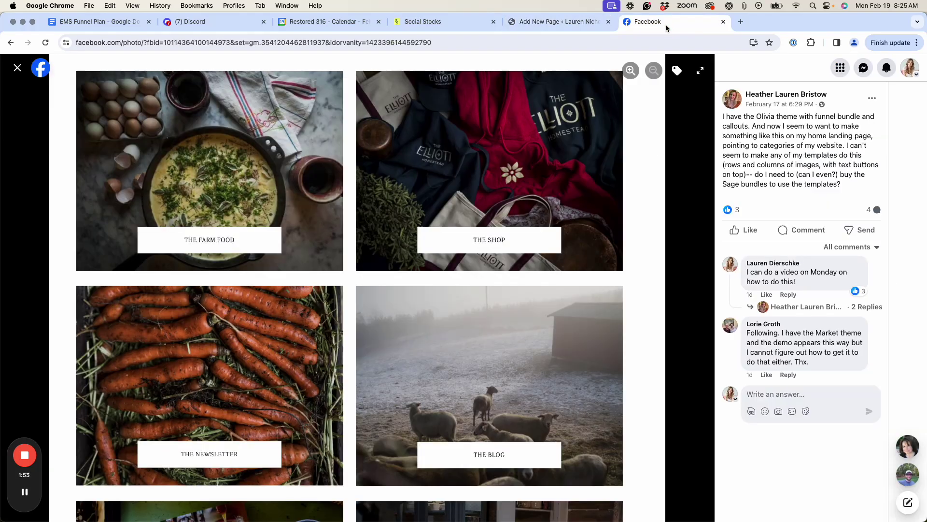
pyautogui.click(559, 21)
pyautogui.click(300, 239)
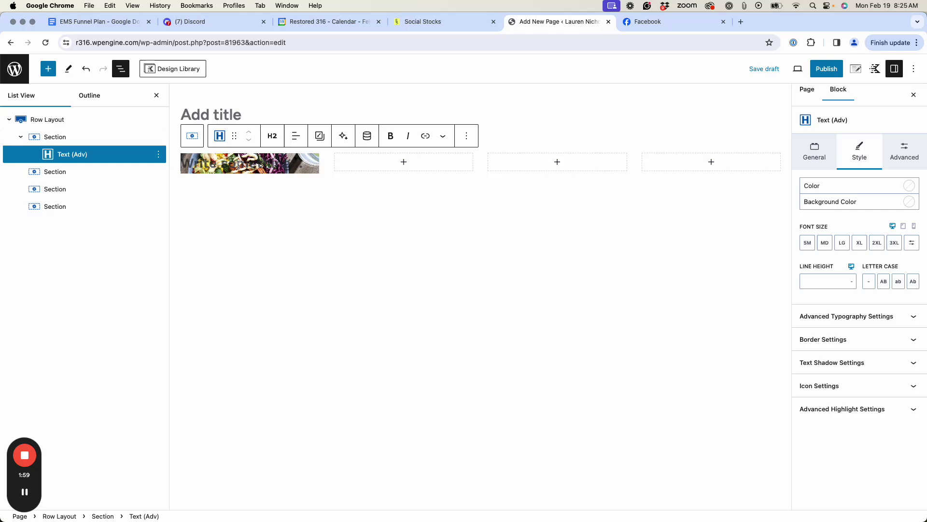
pyautogui.write('The Shop')
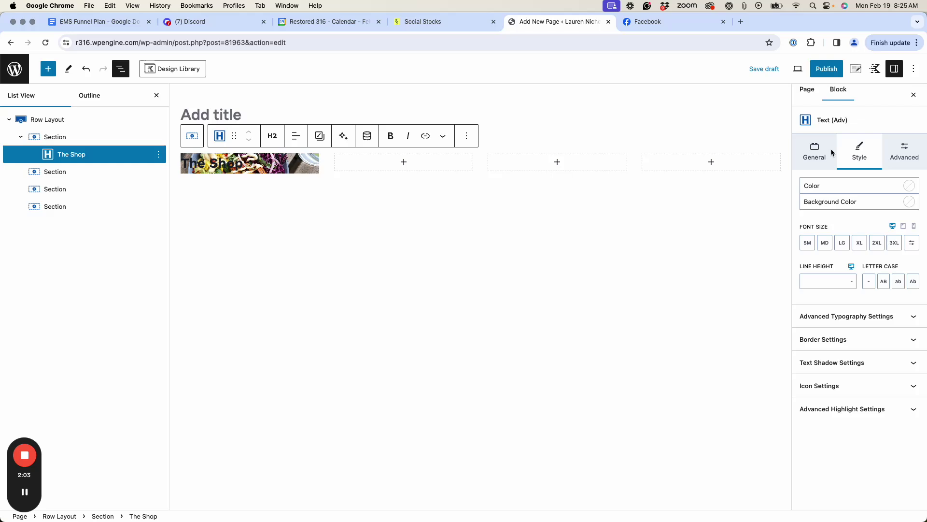
pyautogui.click(816, 156)
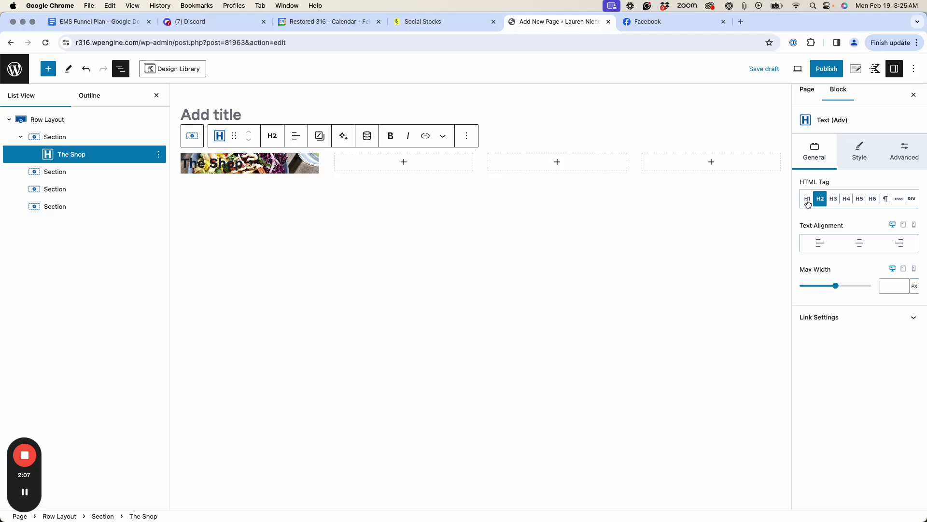
# Make THE SHOP heading an H4 and center it
pyautogui.click(848, 200)
pyautogui.click(859, 199)
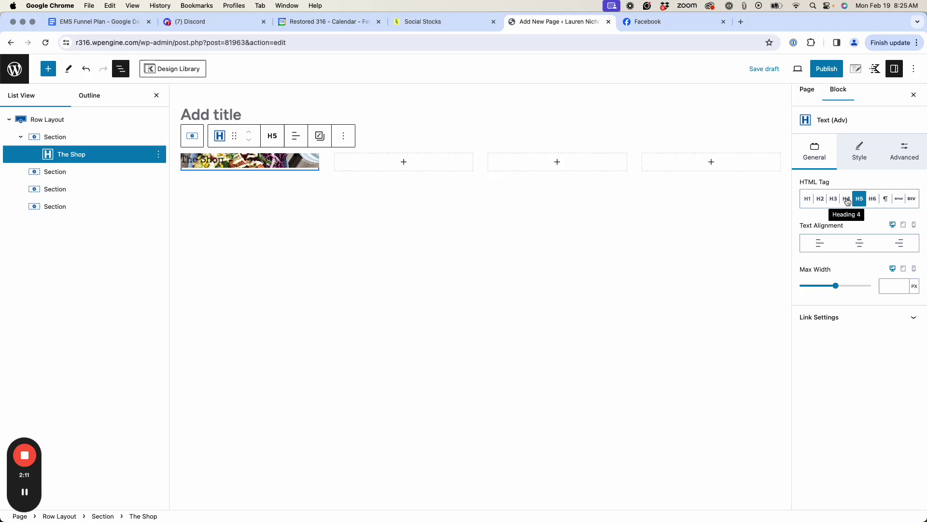
pyautogui.click(847, 199)
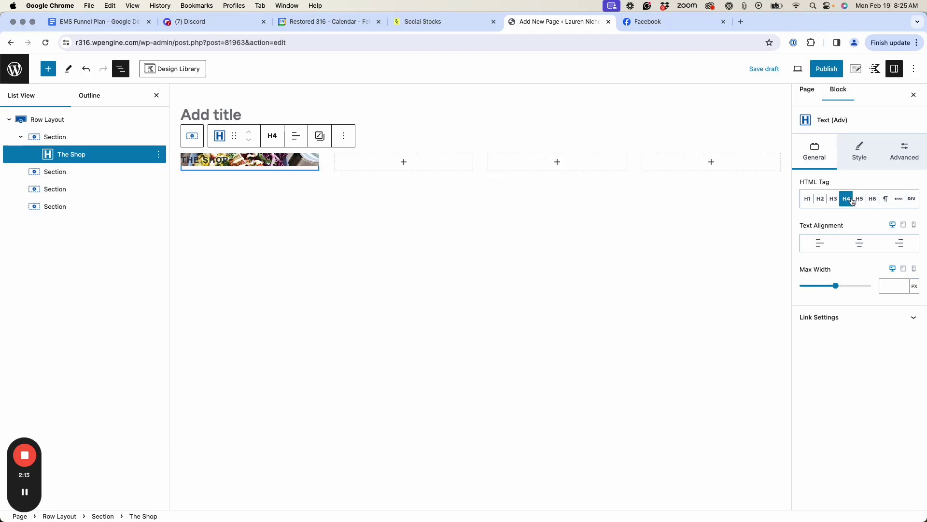
pyautogui.click(859, 243)
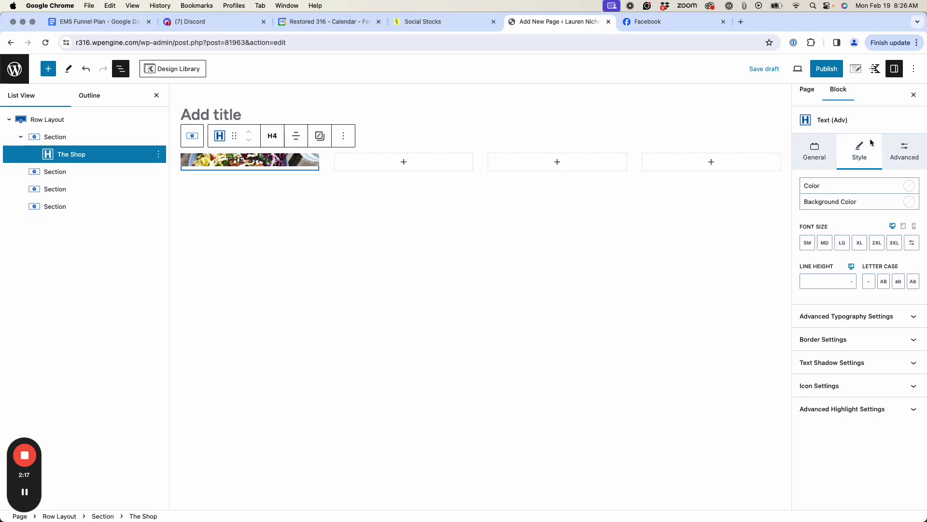
# Give the heading a white background and linked 8px (2X Small) padding on all sides
pyautogui.click(859, 152)
pyautogui.click(910, 203)
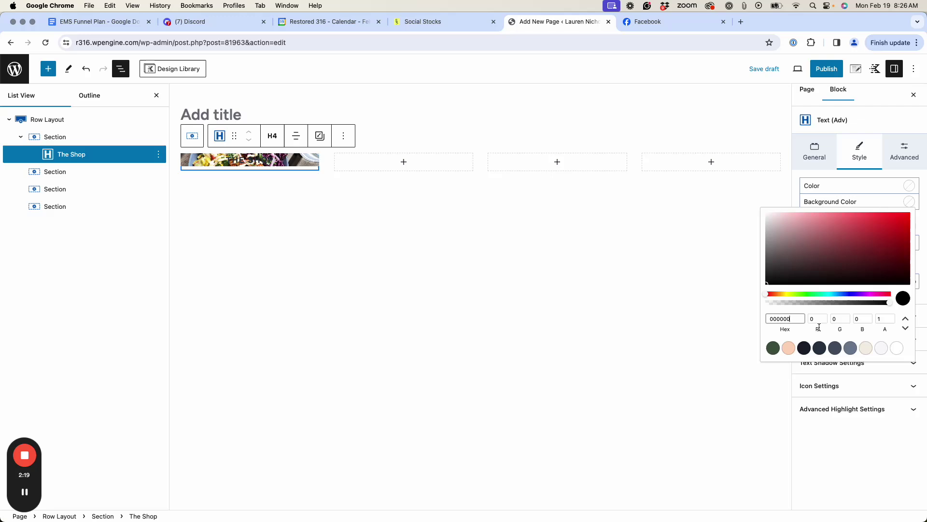
pyautogui.click(896, 348)
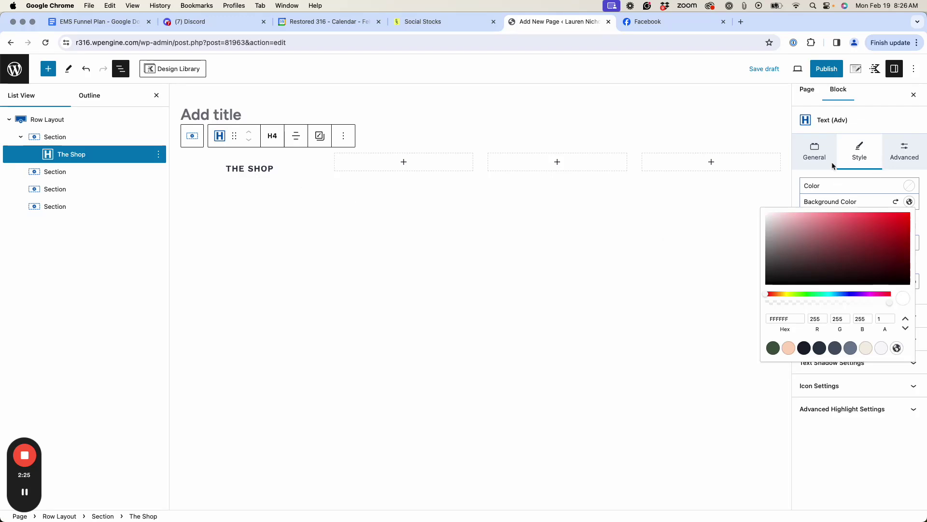
pyautogui.click(908, 155)
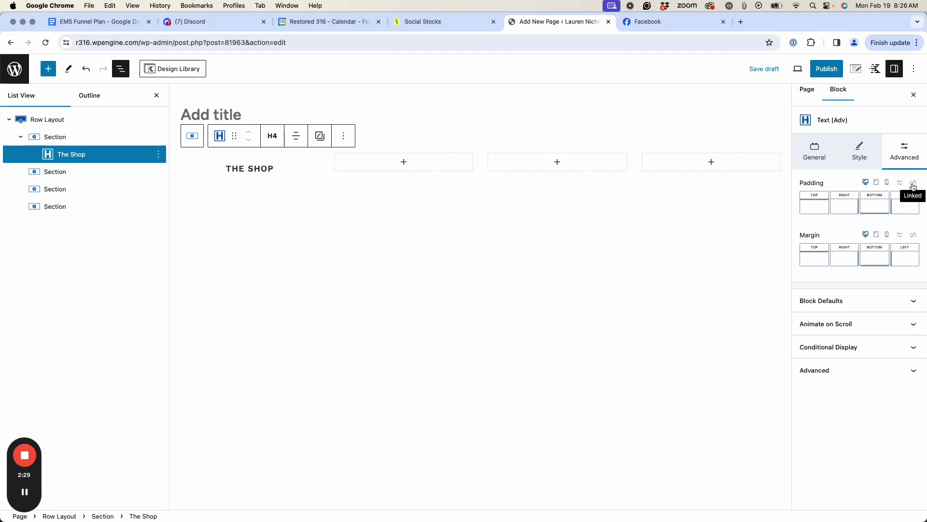
pyautogui.click(913, 183)
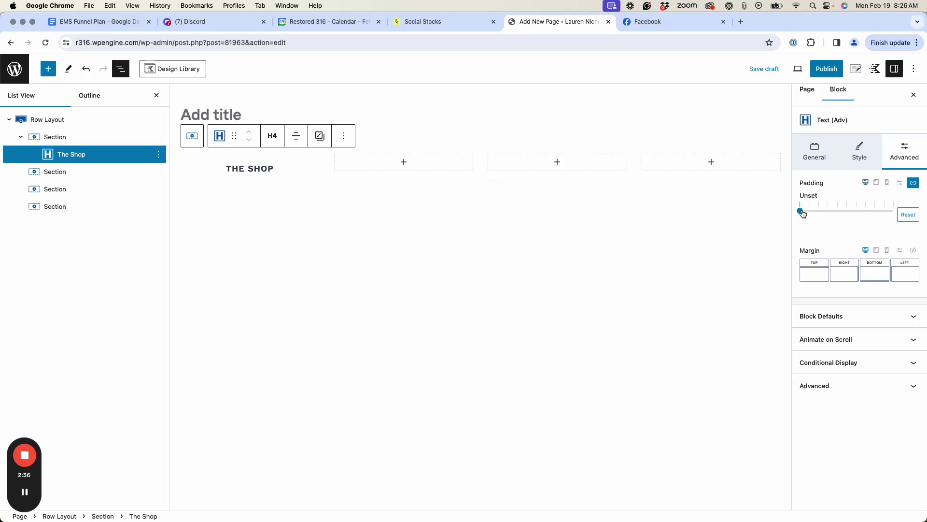
pyautogui.moveTo(803, 213); pyautogui.dragTo(809, 213)
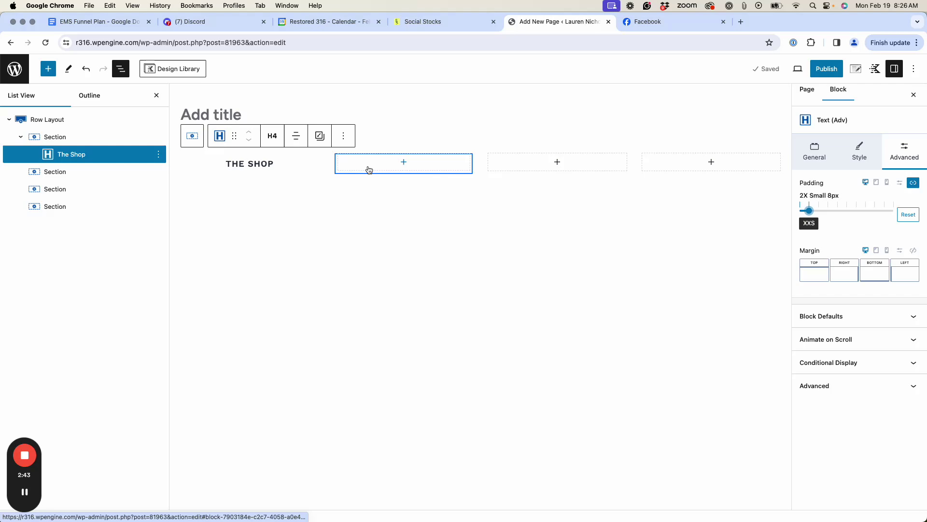
# Select the Row Layout and turn on Inner Column Height 100% in its Structure Settings
pyautogui.click(664, 23)
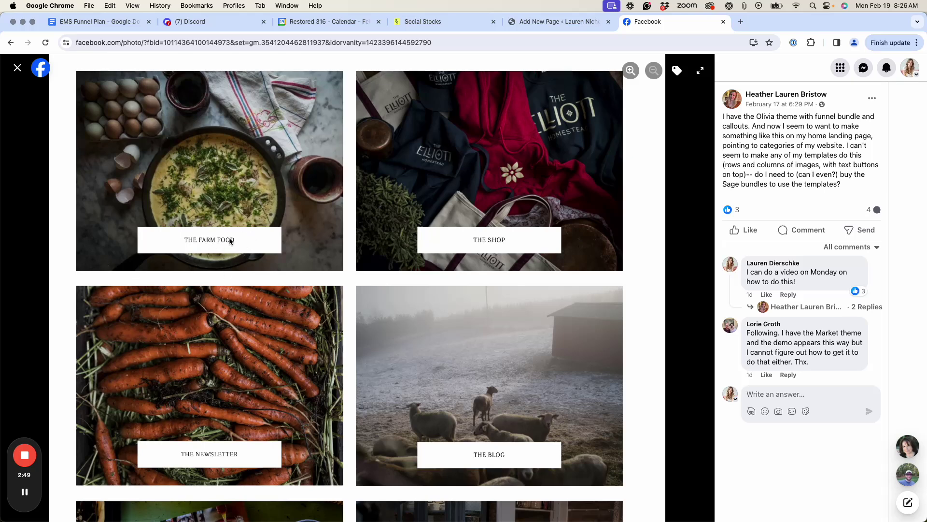
pyautogui.click(530, 22)
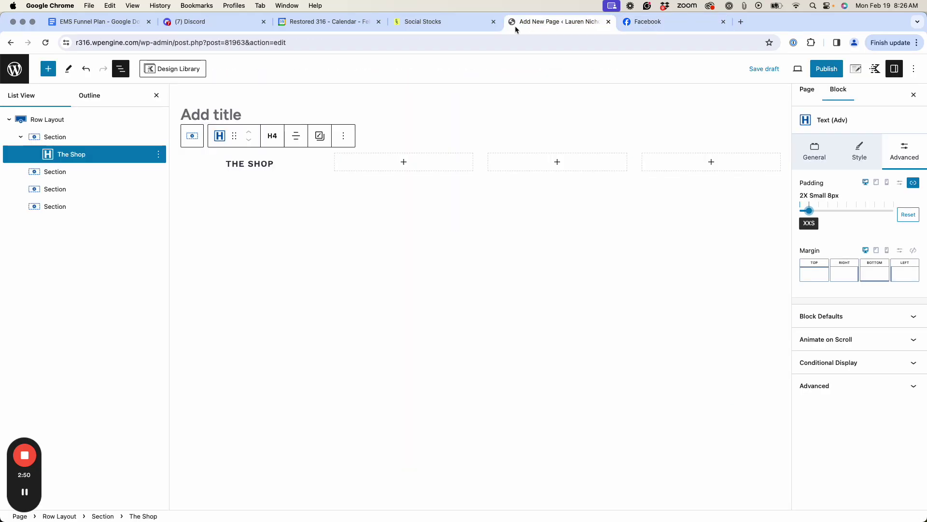
pyautogui.click(67, 125)
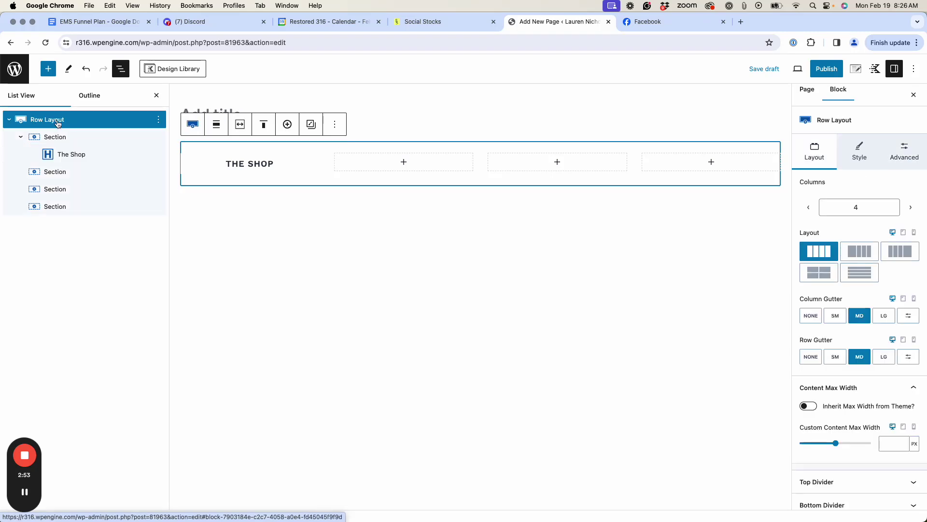
pyautogui.click(904, 153)
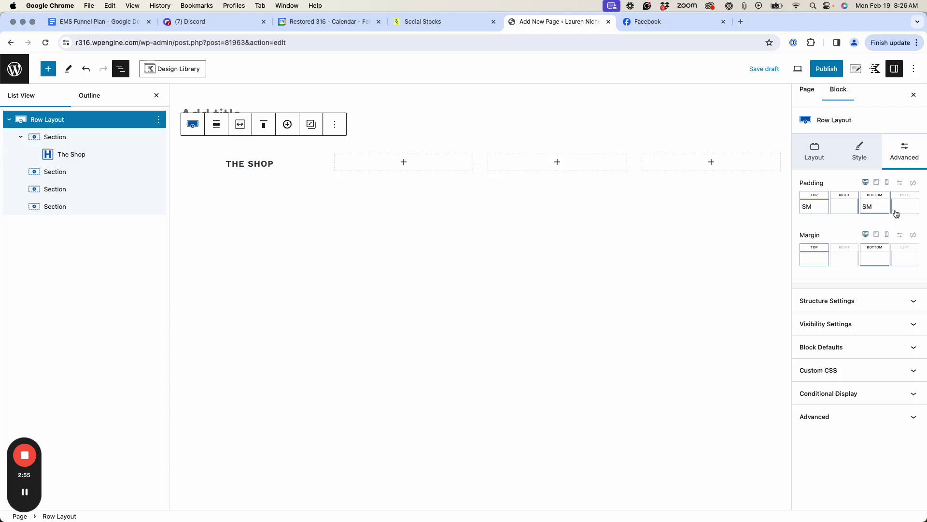
pyautogui.click(869, 306)
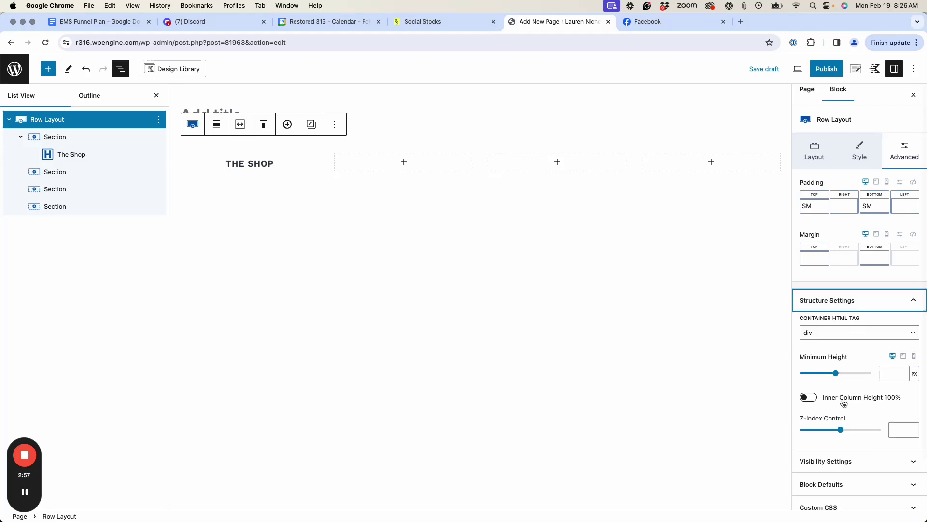
pyautogui.scroll(-2, 840, 403)
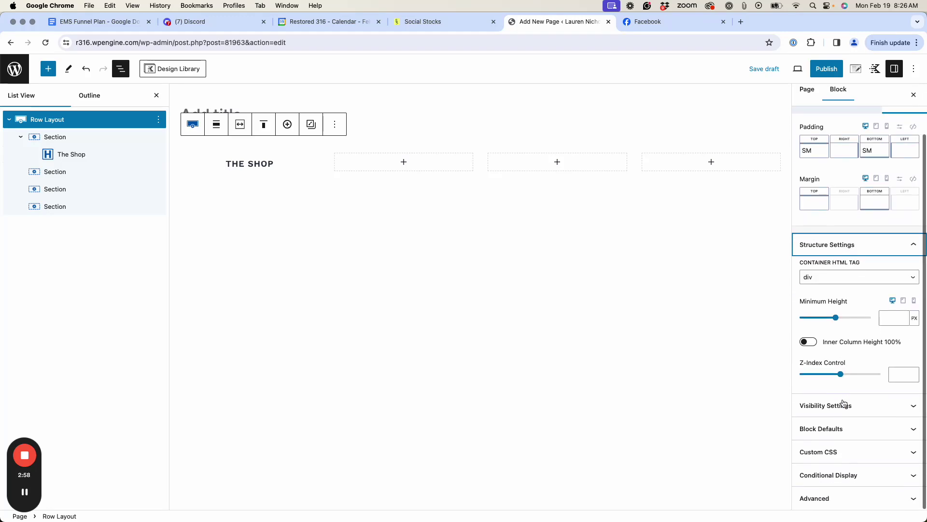
pyautogui.click(807, 344)
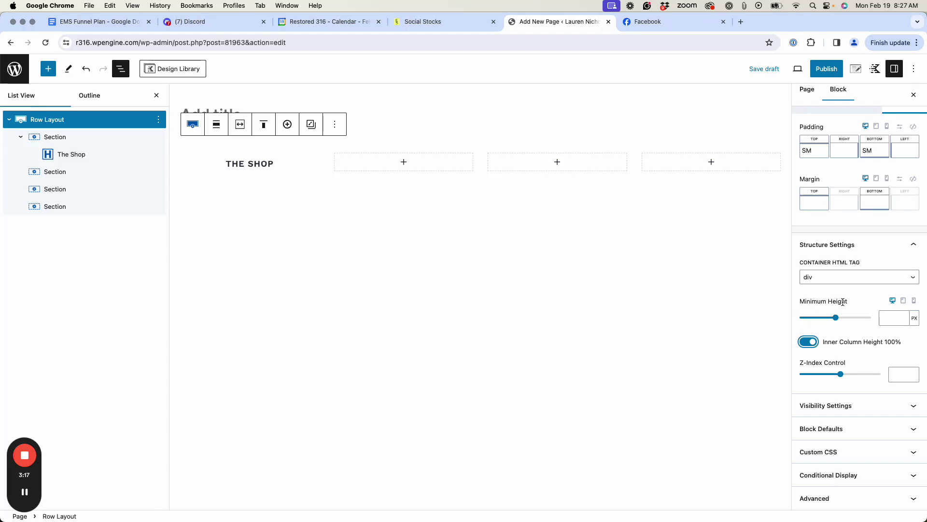
# Set the row's minimum height to 300 and align its column content to the bottom
pyautogui.click(894, 321)
pyautogui.write('300')
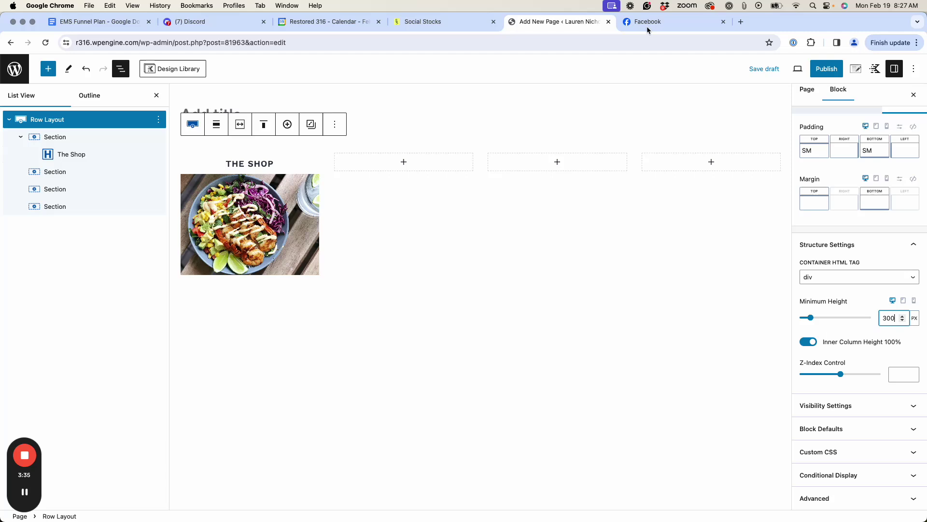
pyautogui.click(264, 126)
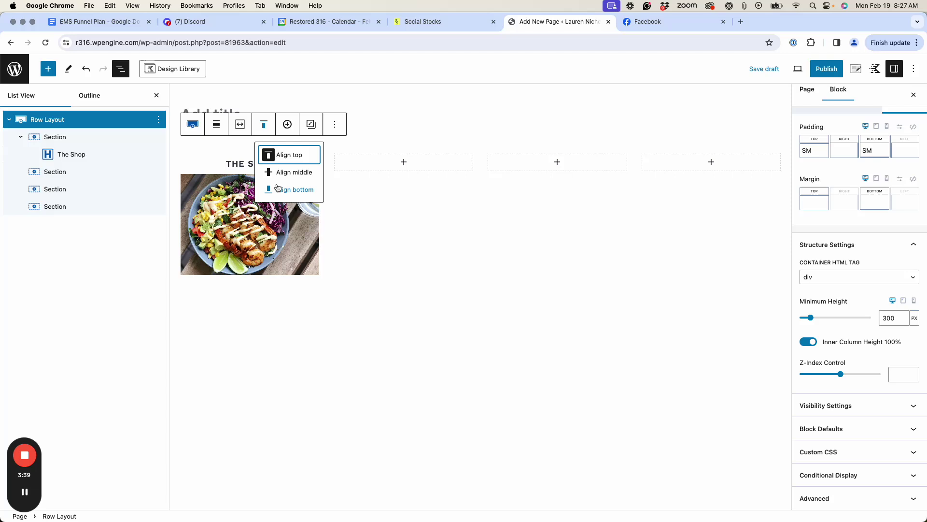
pyautogui.click(288, 189)
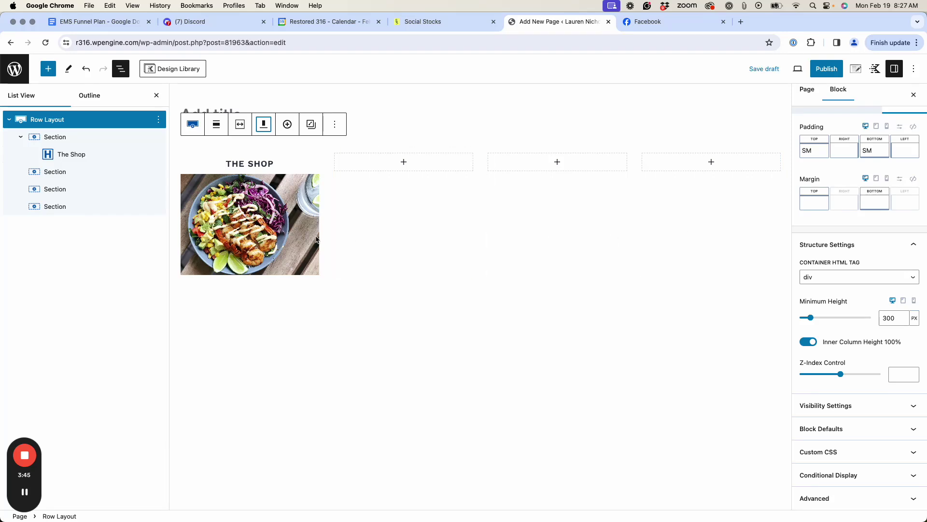
# Select the first section and link its four padding sides in Advanced settings
pyautogui.click(76, 140)
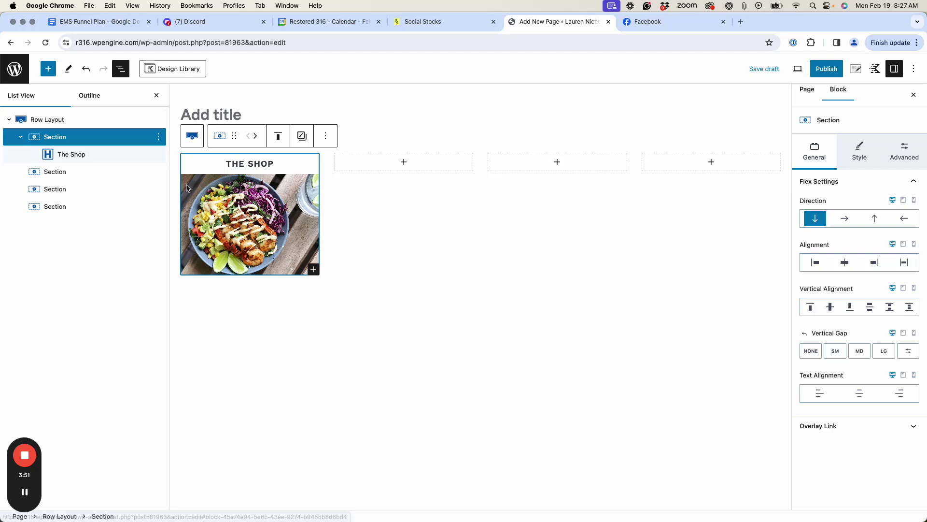
pyautogui.click(899, 151)
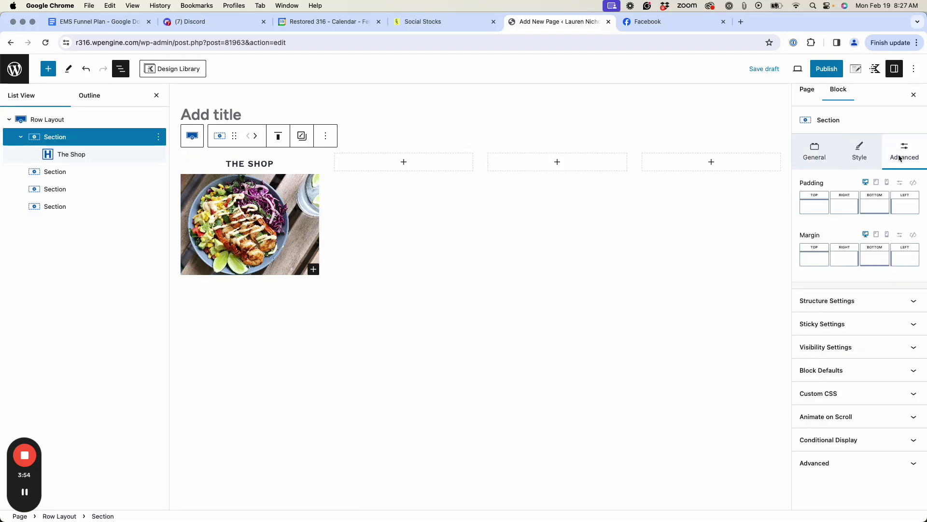
pyautogui.click(914, 183)
# Set the section's padding to X Small 16px, save the draft, and preview it in a new tab
pyautogui.click(819, 212)
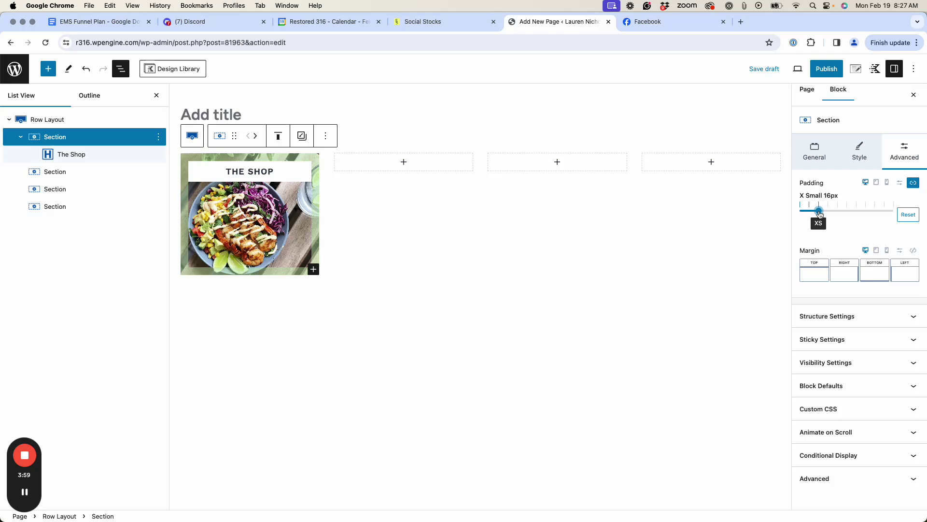
pyautogui.click(757, 69)
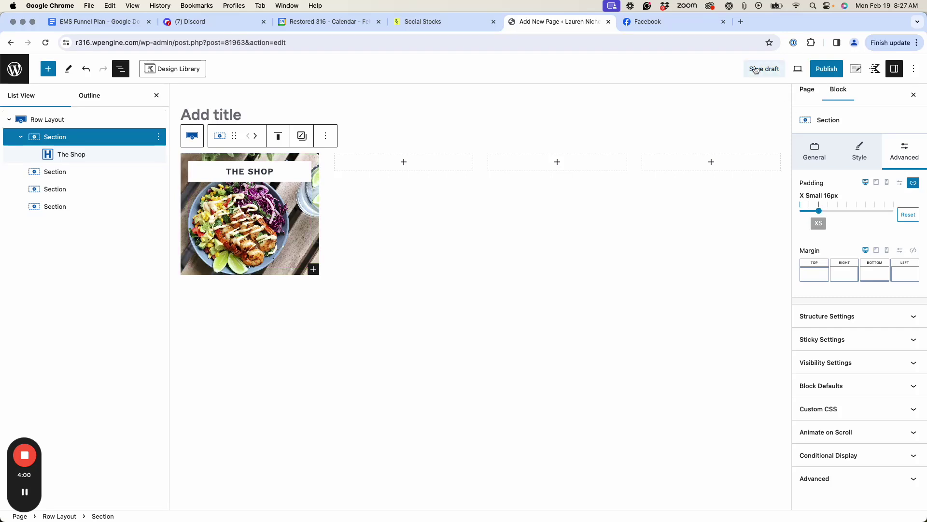
pyautogui.click(797, 69)
pyautogui.click(745, 157)
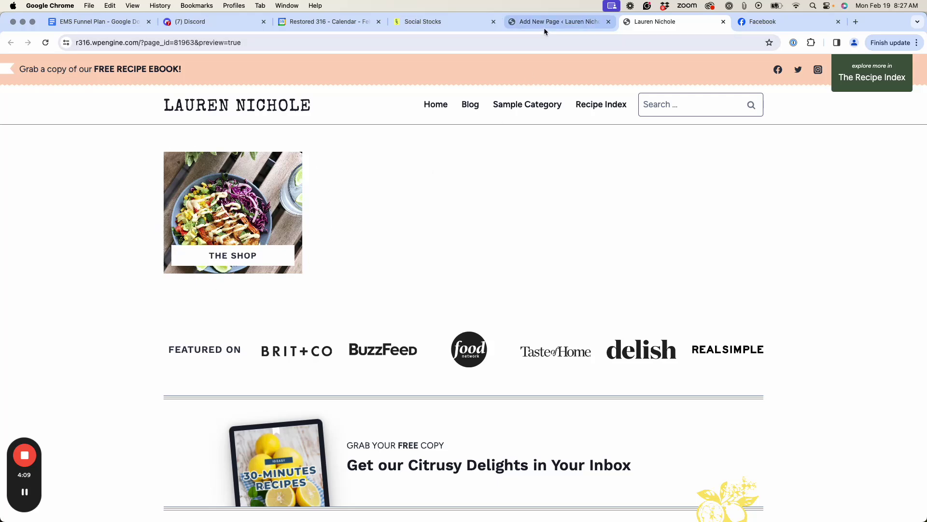
# Compare the preview against the Facebook reference grid, then return to the editor
pyautogui.click(756, 25)
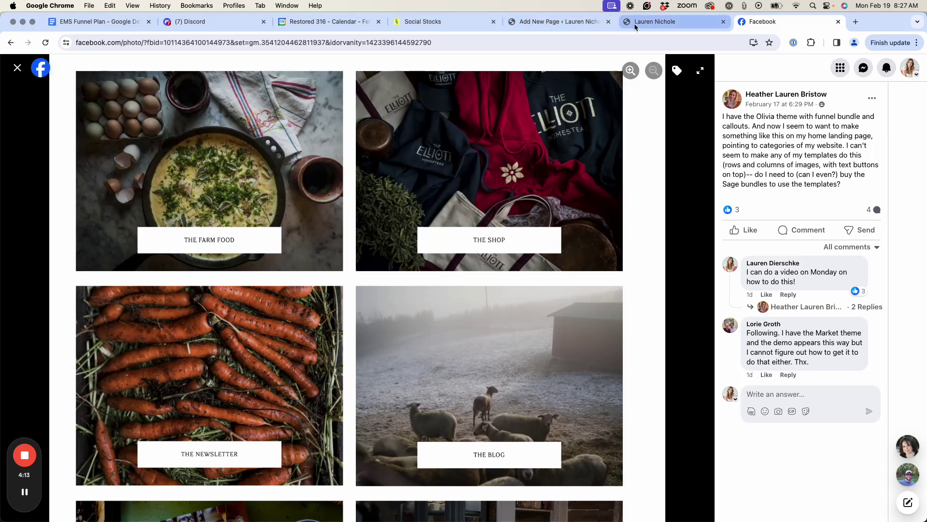
pyautogui.click(654, 22)
pyautogui.click(532, 22)
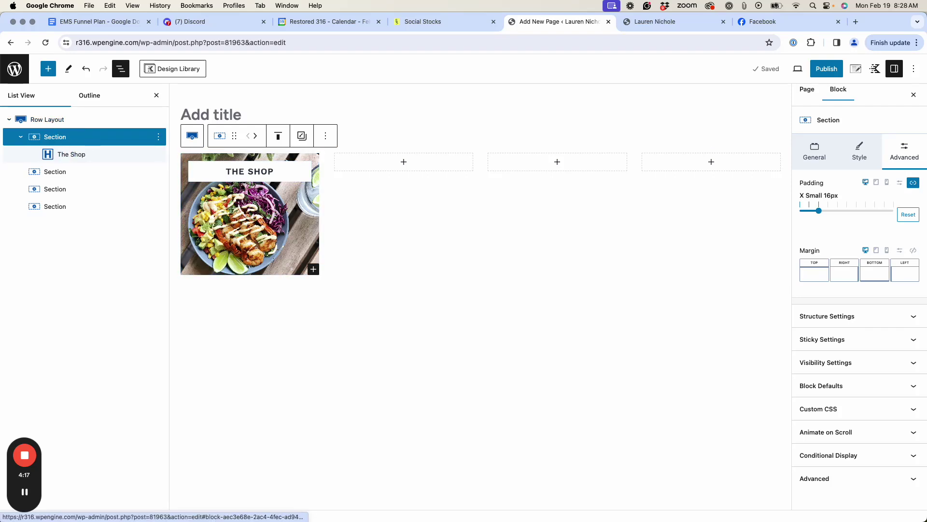
# Unlink the section padding and raise its left and right padding to LG
pyautogui.click(913, 183)
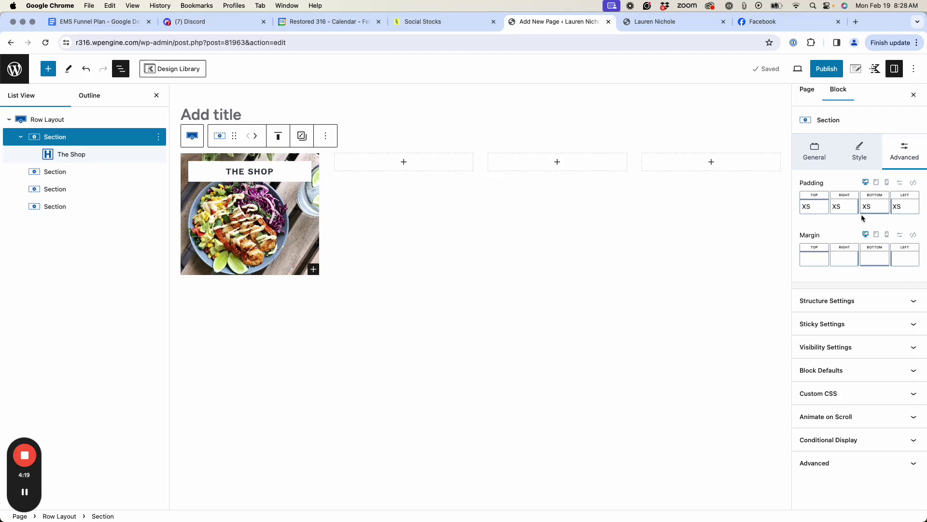
pyautogui.click(842, 210)
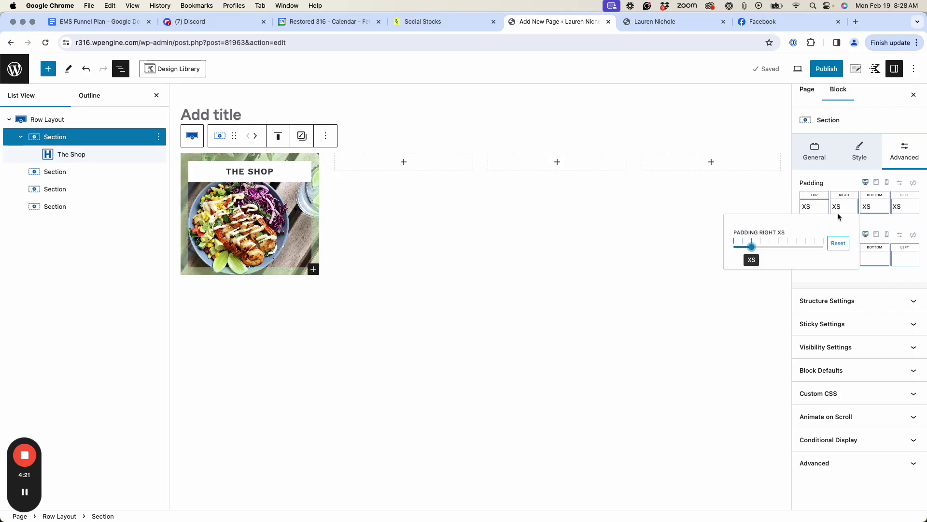
pyautogui.click(771, 247)
pyautogui.click(779, 247)
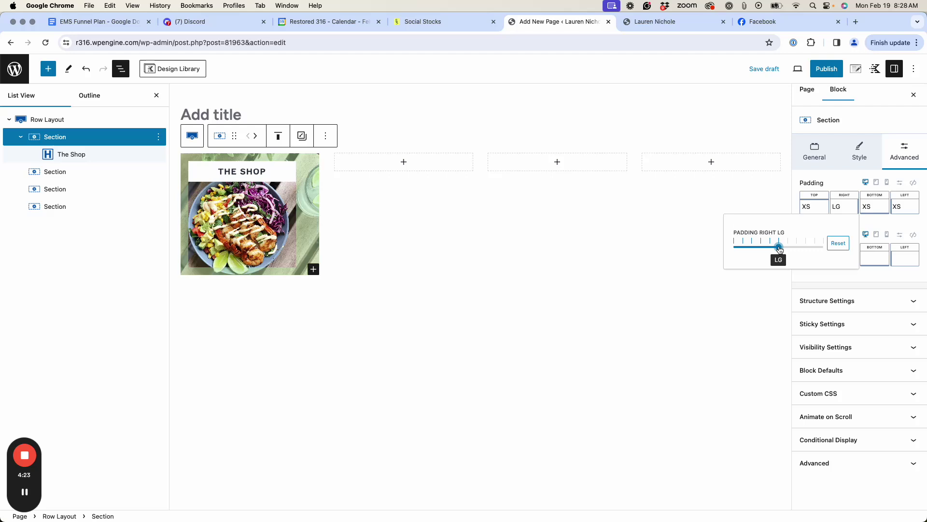
pyautogui.click(904, 207)
pyautogui.click(833, 248)
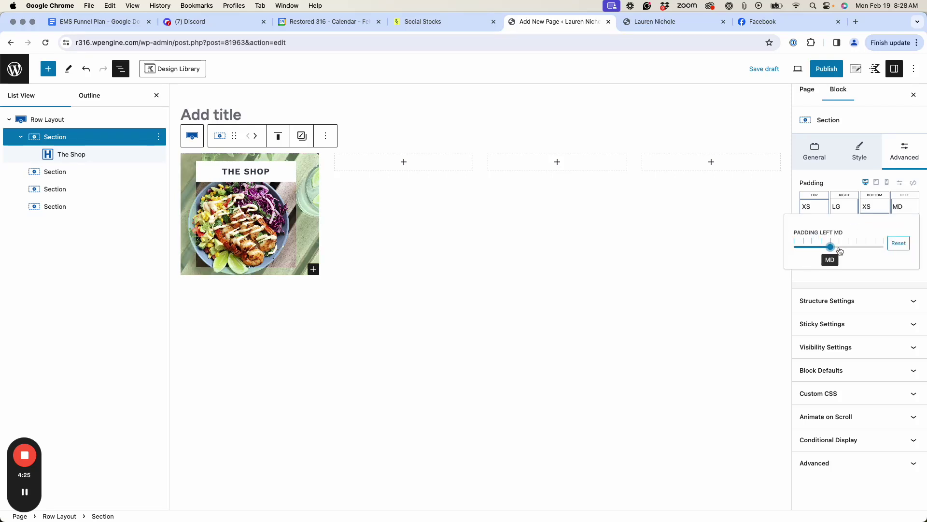
pyautogui.click(836, 245)
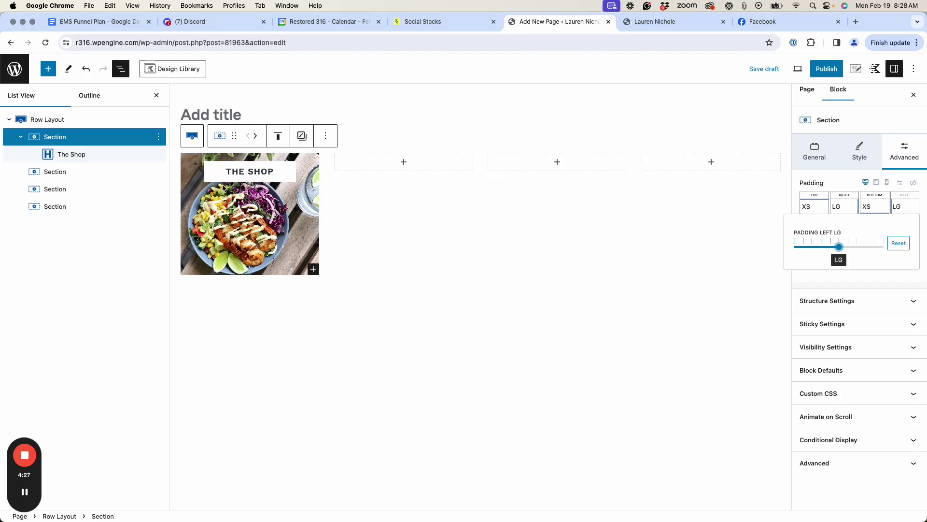
pyautogui.click(246, 172)
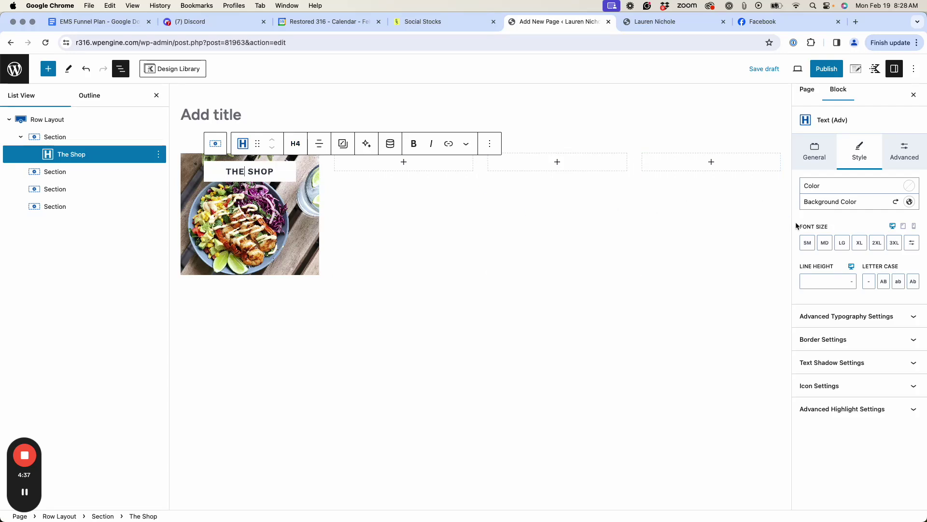
# Set THE SHOP label's font size to SM and check it in the preview tab
pyautogui.click(825, 242)
pyautogui.click(808, 243)
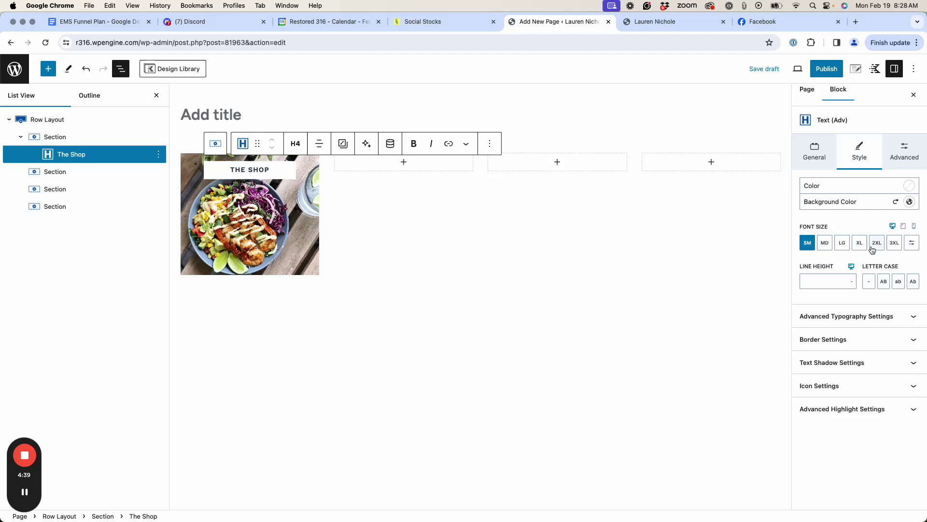
pyautogui.click(910, 244)
pyautogui.click(909, 245)
pyautogui.click(661, 24)
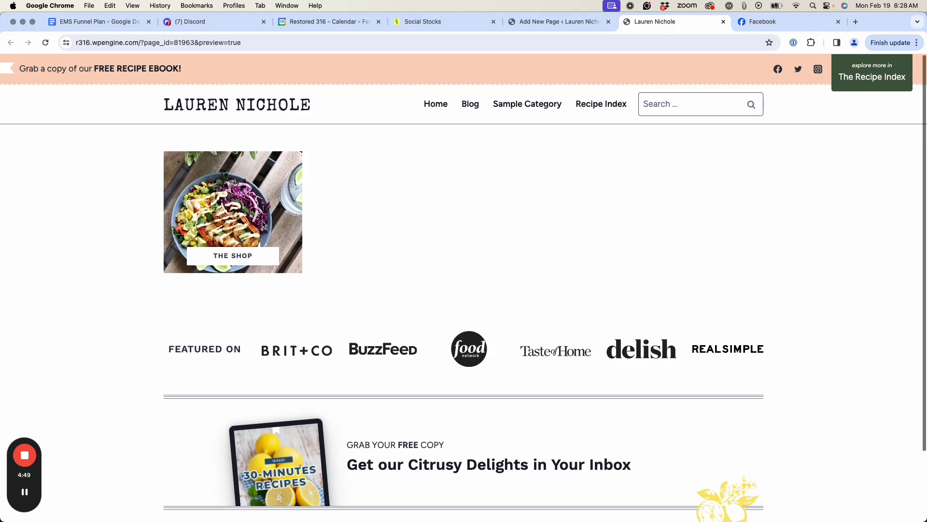
pyautogui.click(545, 22)
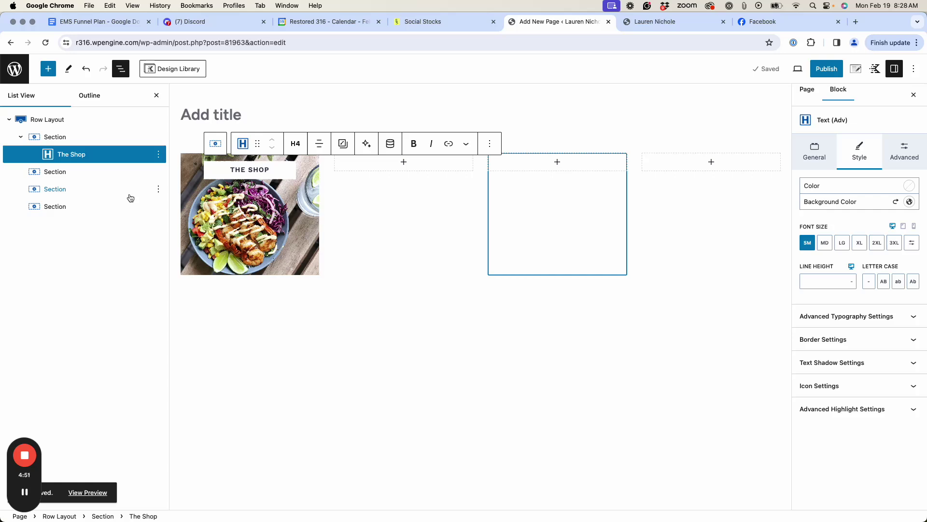
pyautogui.click(63, 138)
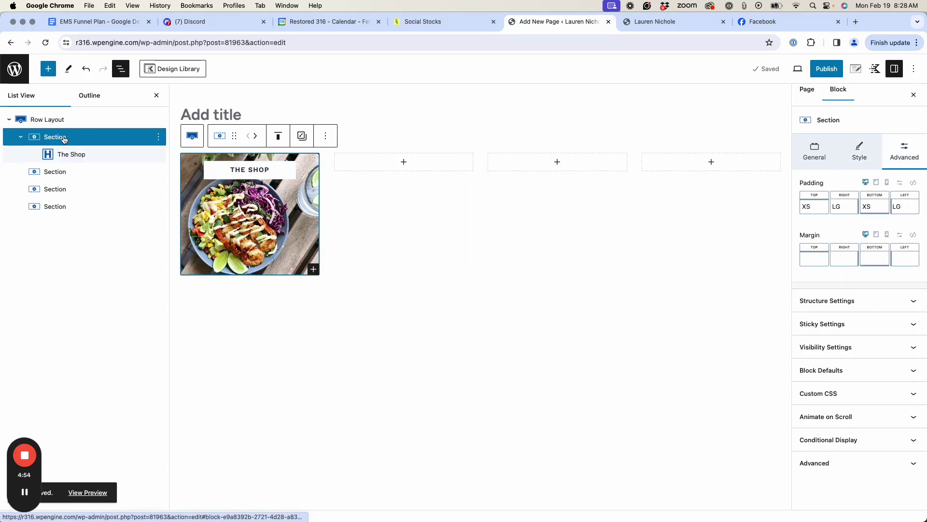
# Duplicate the THE SHOP section three times from its List View options menu
pyautogui.click(158, 136)
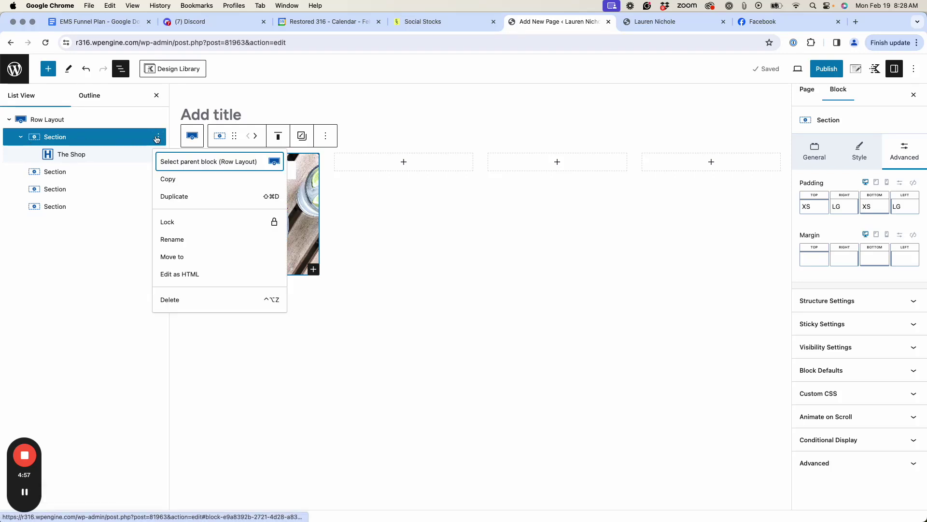
pyautogui.click(197, 198)
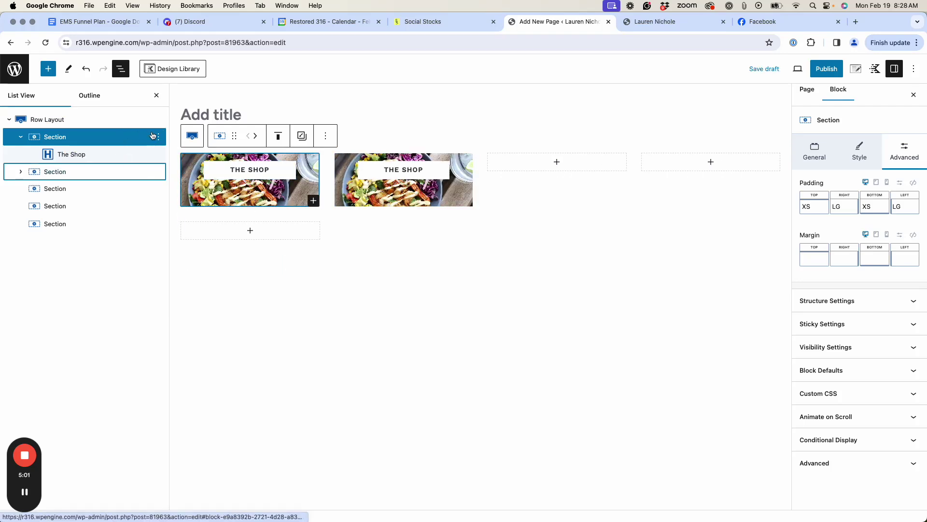
pyautogui.click(157, 137)
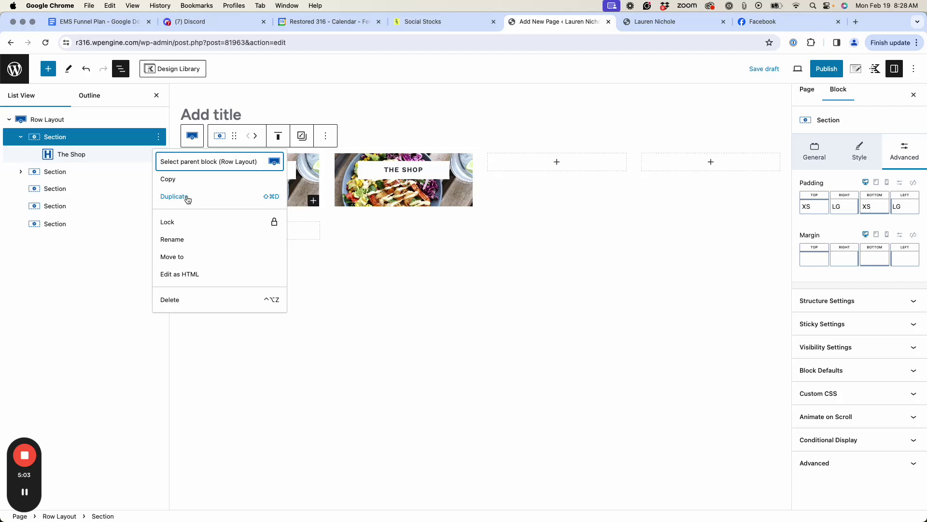
pyautogui.click(188, 197)
pyautogui.click(159, 136)
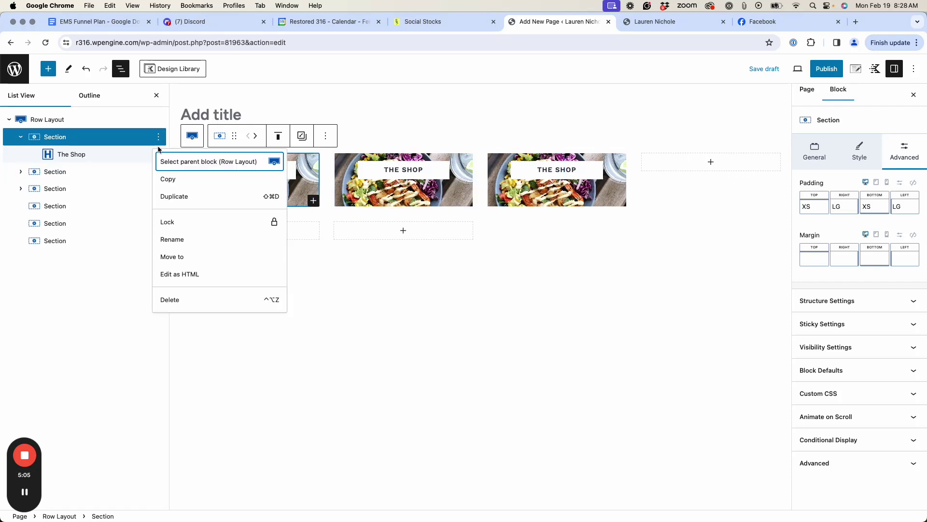
pyautogui.click(171, 197)
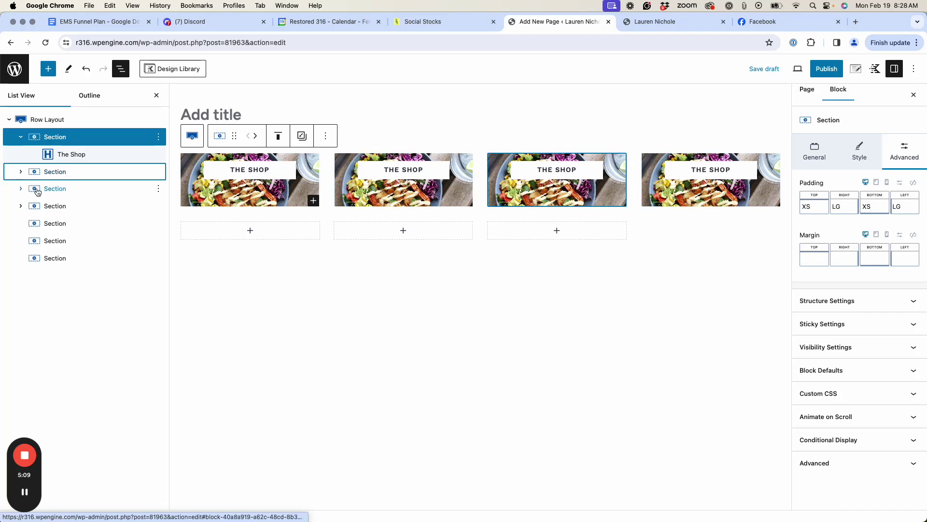
# Select the three leftover empty sections and delete them
pyautogui.click(61, 225)
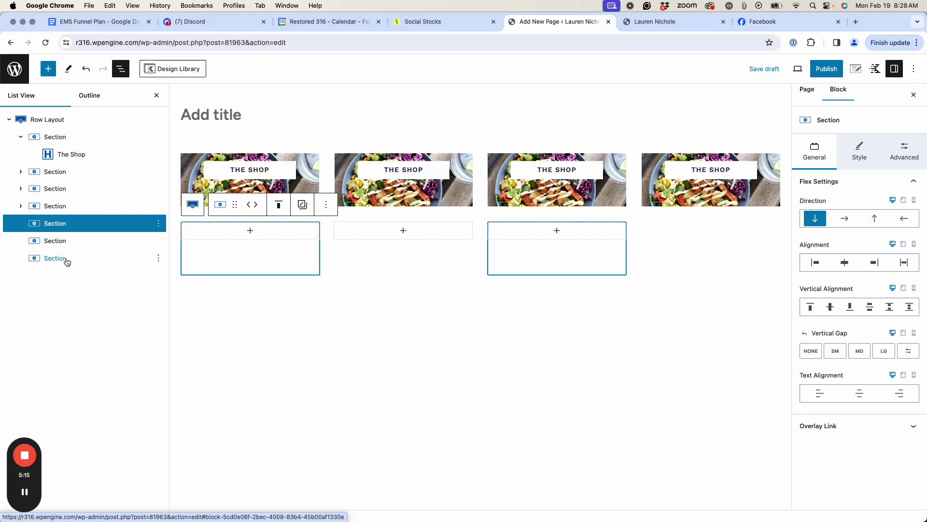
pyautogui.keyDown('shift'); pyautogui.click(67, 259); pyautogui.keyUp('shift')
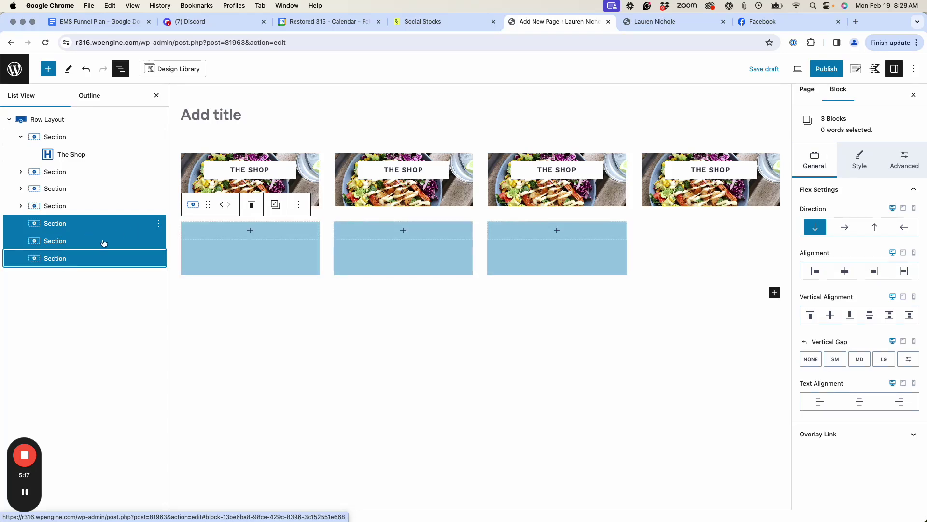
pyautogui.click(158, 224)
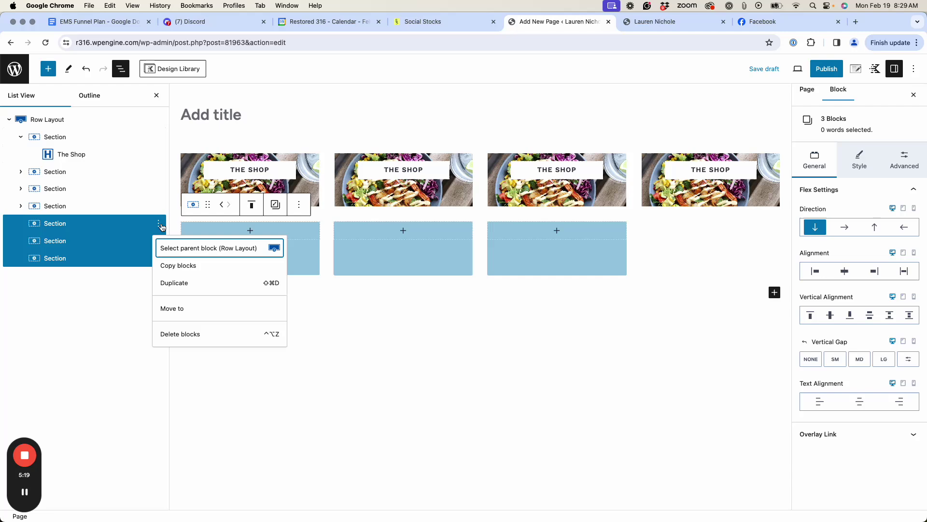
pyautogui.click(188, 333)
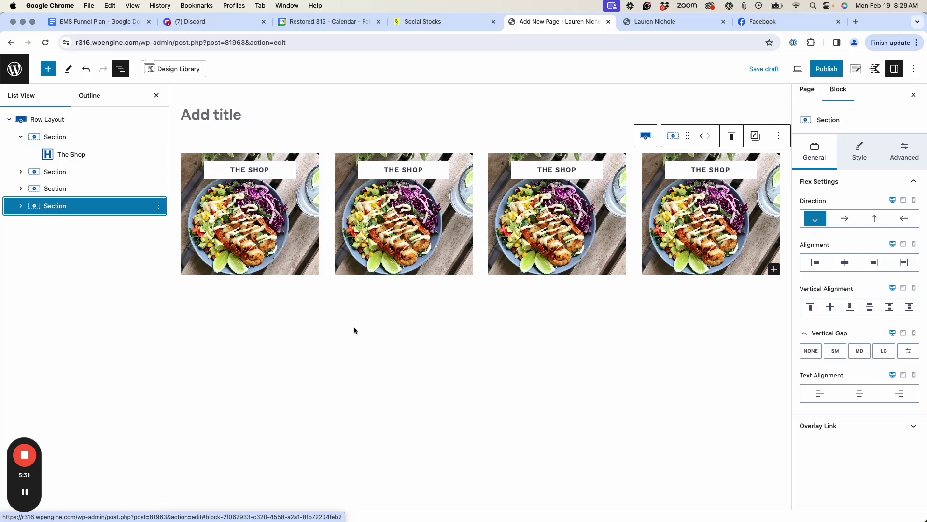
# Save the page as a draft and view its preview showing four THE SHOP salad tiles
pyautogui.click(72, 120)
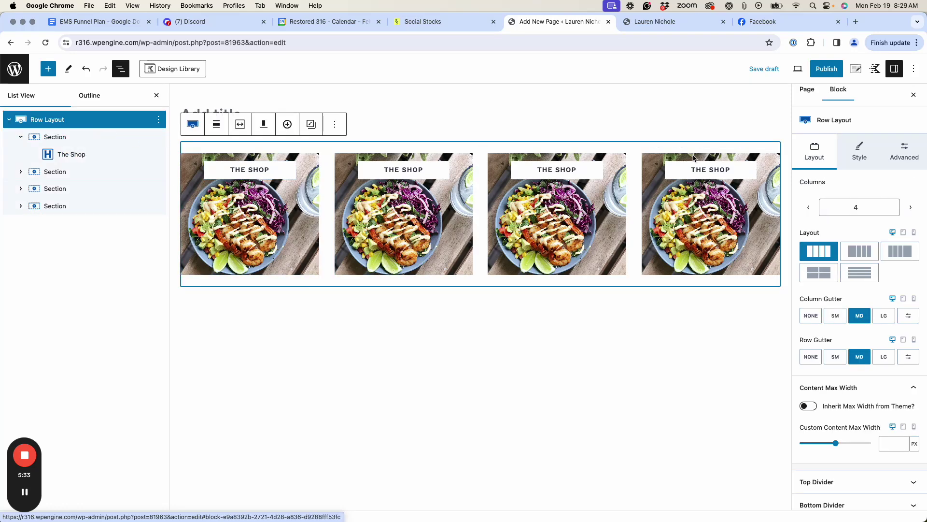
pyautogui.click(899, 150)
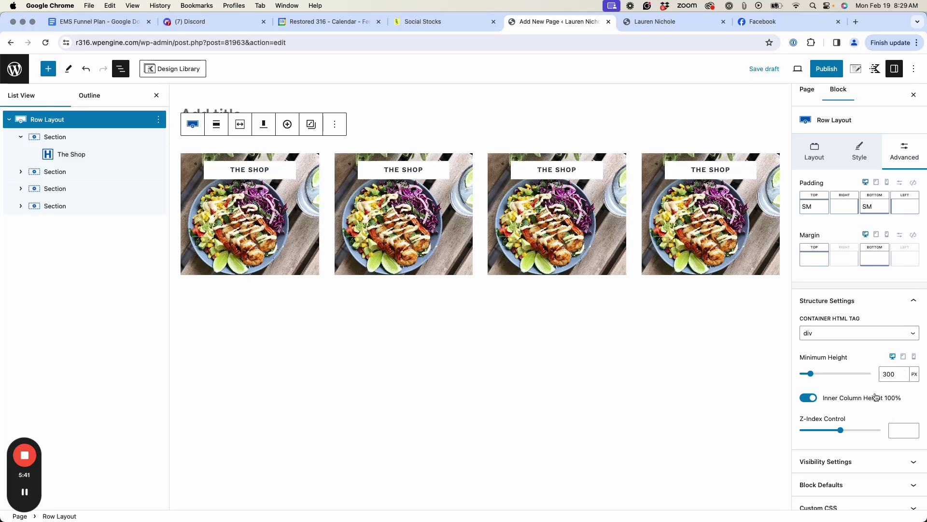
pyautogui.click(768, 69)
pyautogui.click(646, 23)
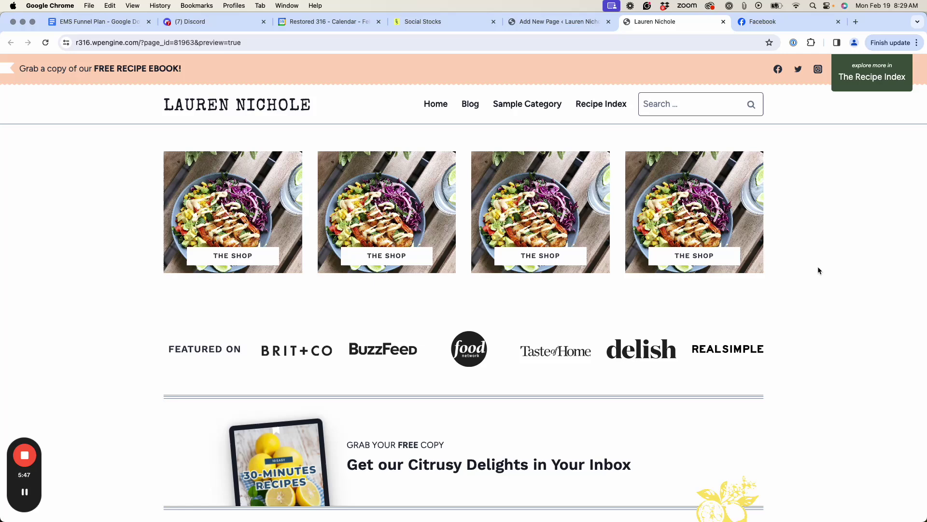
# Change the second tile's background image to the pasta photo
pyautogui.click(545, 22)
pyautogui.click(47, 171)
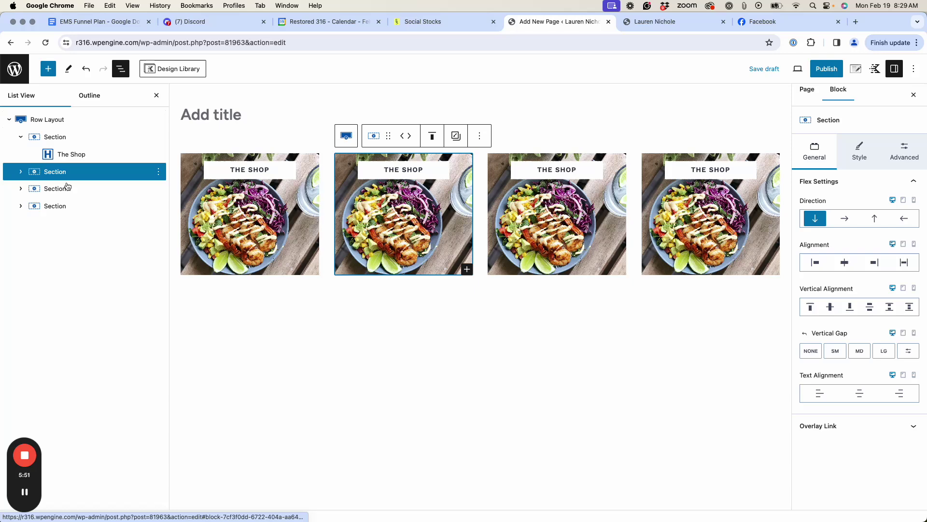
pyautogui.click(859, 143)
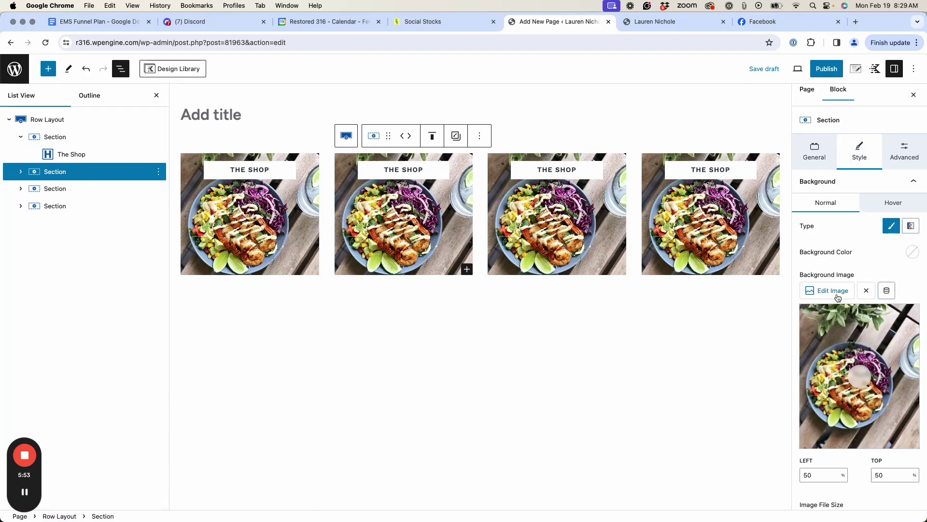
pyautogui.click(810, 294)
pyautogui.scroll(-3, 525, 374)
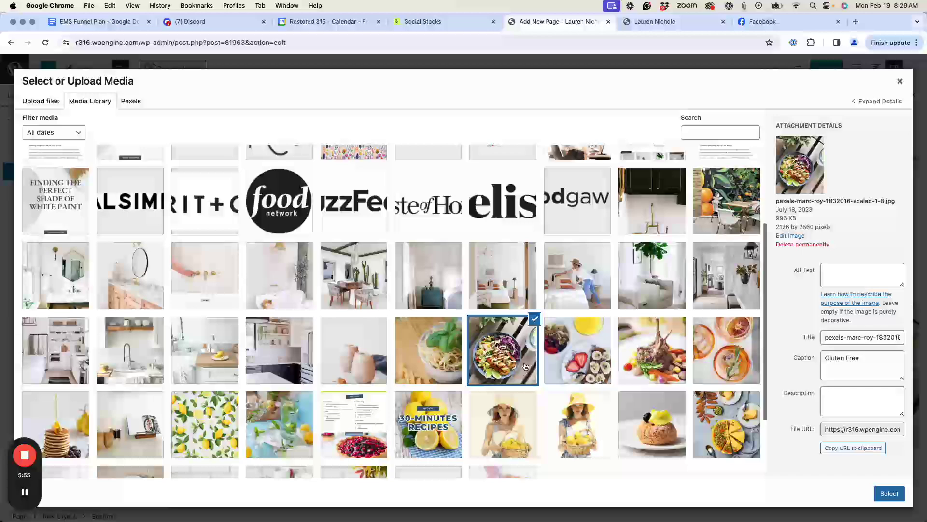
pyautogui.click(428, 349)
pyautogui.click(887, 488)
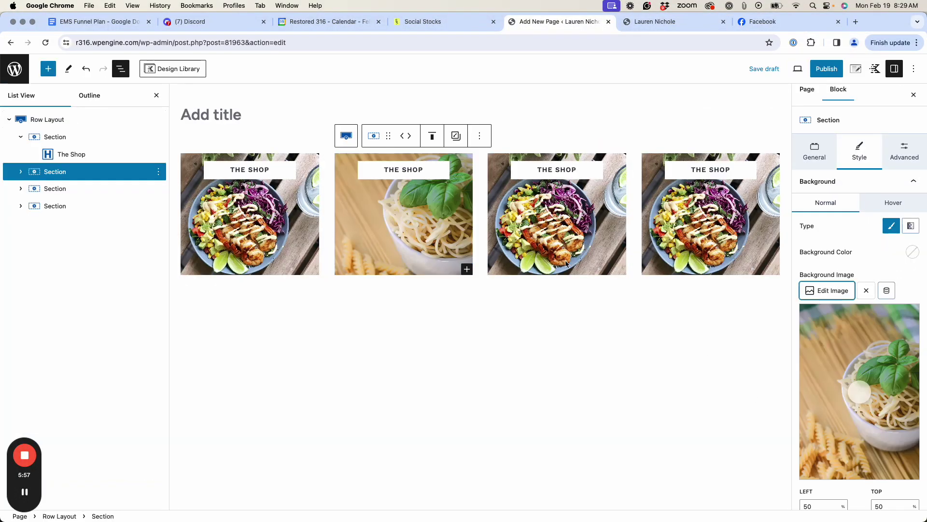
# Change the third tile's background image to the fruit breakfast photo
pyautogui.click(95, 193)
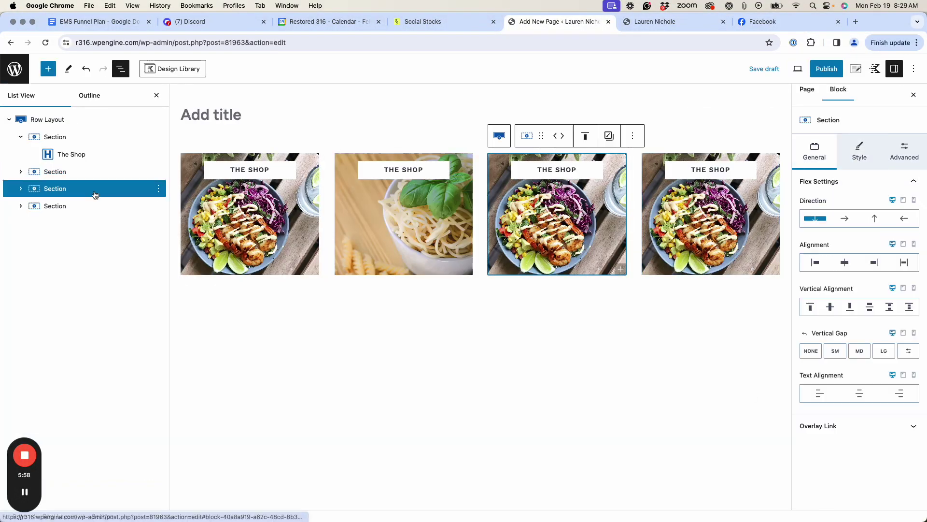
pyautogui.click(859, 150)
pyautogui.click(829, 297)
pyautogui.scroll(-5, 483, 324)
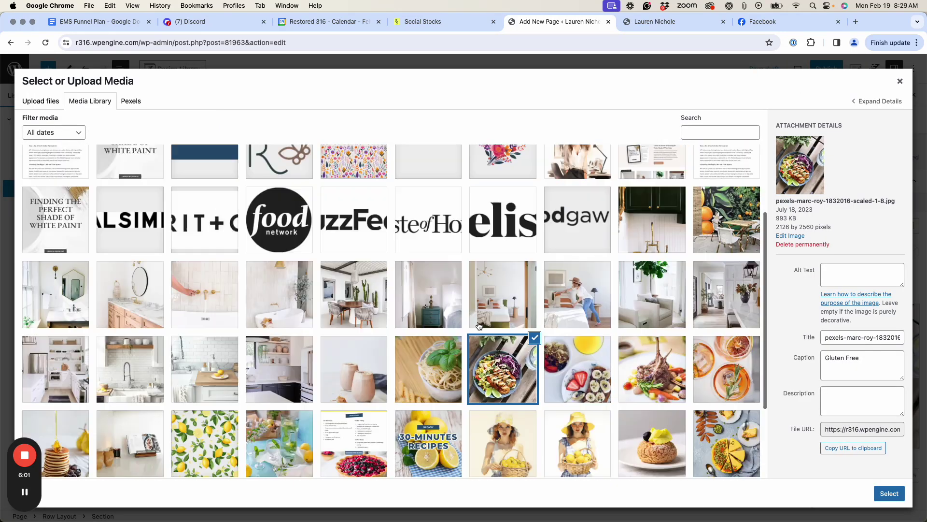
pyautogui.click(571, 299)
pyautogui.click(889, 493)
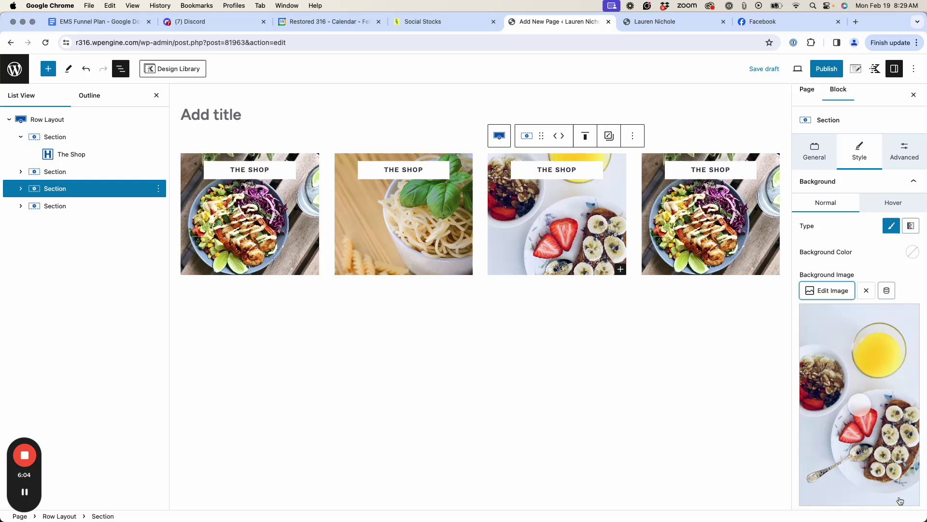
# Change the fourth tile's background to the lamb dish photo and save the draft
pyautogui.click(71, 207)
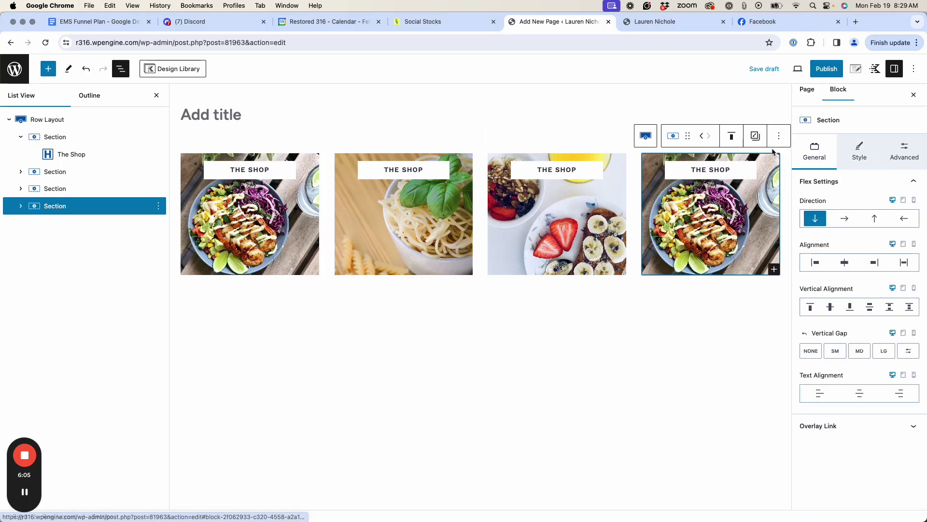
pyautogui.click(852, 153)
pyautogui.click(829, 290)
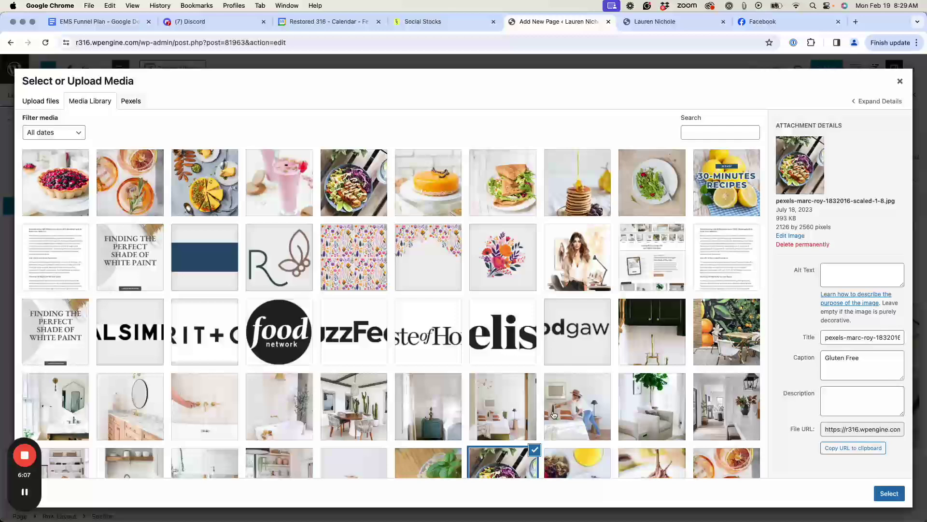
pyautogui.scroll(-5, 684, 340)
pyautogui.click(684, 340)
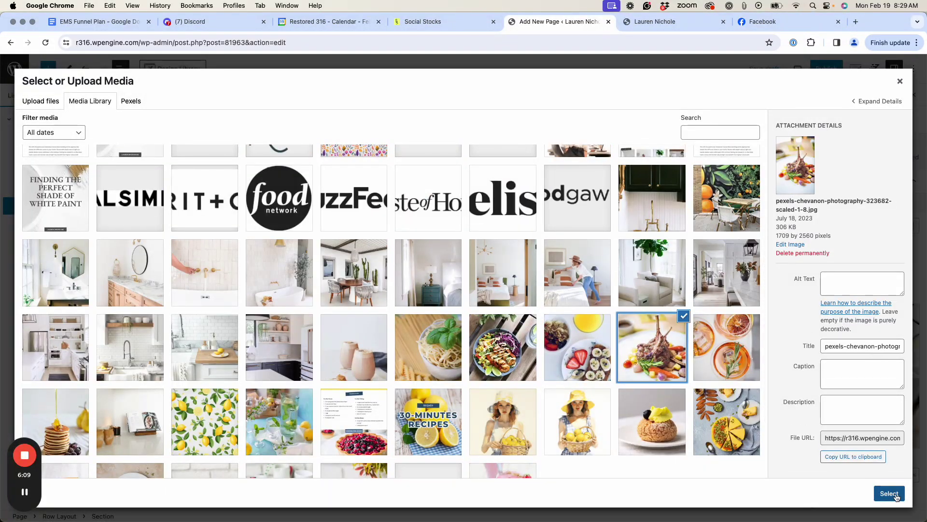
pyautogui.click(889, 493)
pyautogui.click(758, 70)
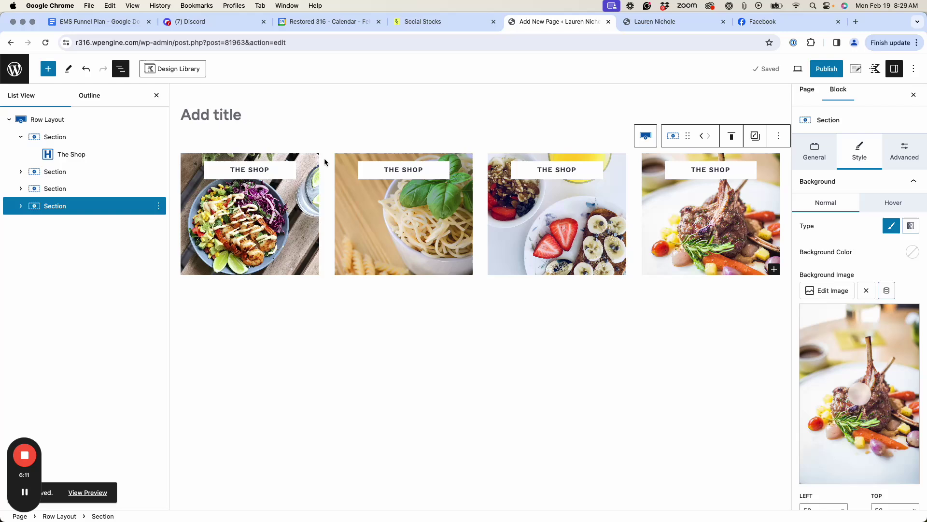
# Relabel tiles two to four as Breakfast, Lunch and Dinner
pyautogui.click(405, 170)
pyautogui.tripleClick(406, 171)
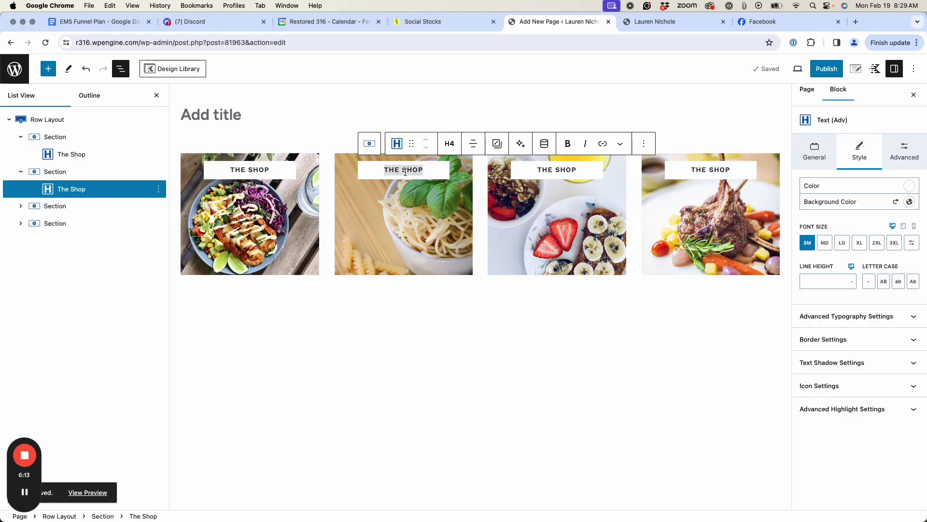
pyautogui.write('Breakfas')
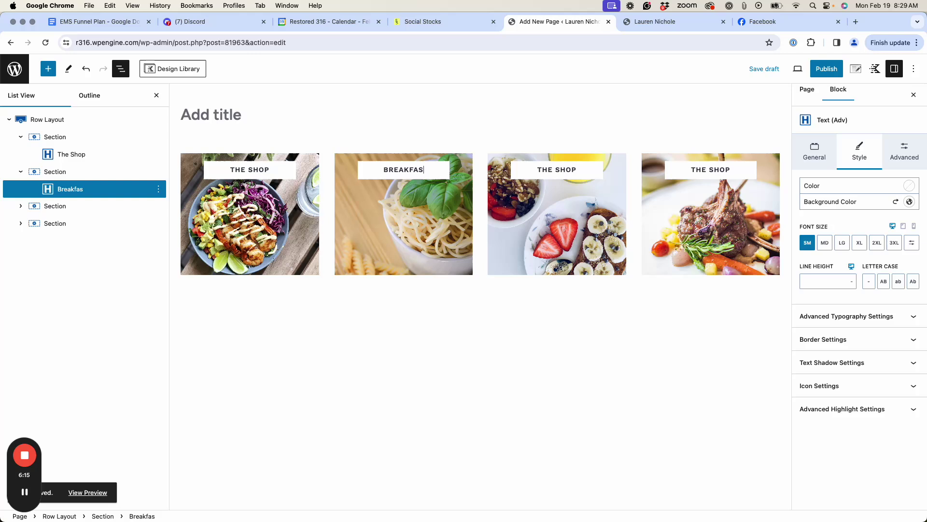
pyautogui.write('t')
pyautogui.tripleClick(542, 167)
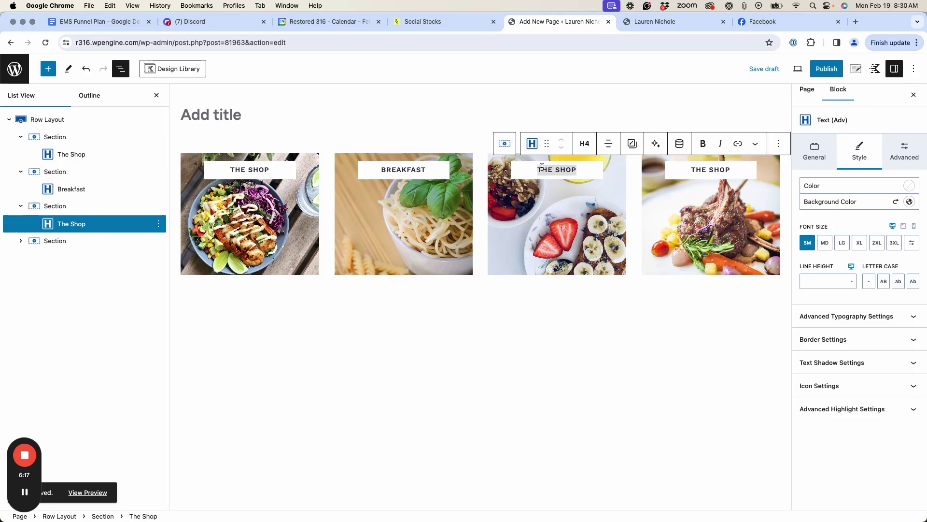
pyautogui.write('Lunch')
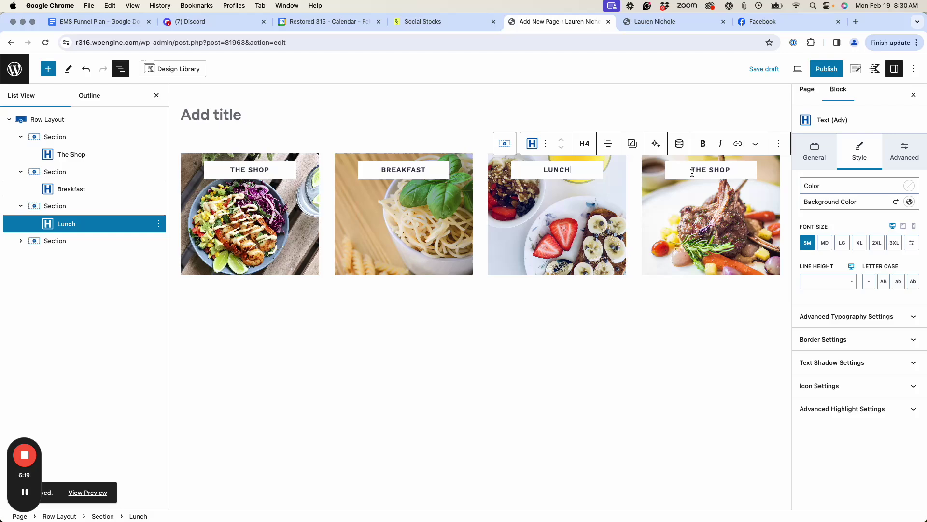
pyautogui.tripleClick(692, 173)
pyautogui.write('Dinner')
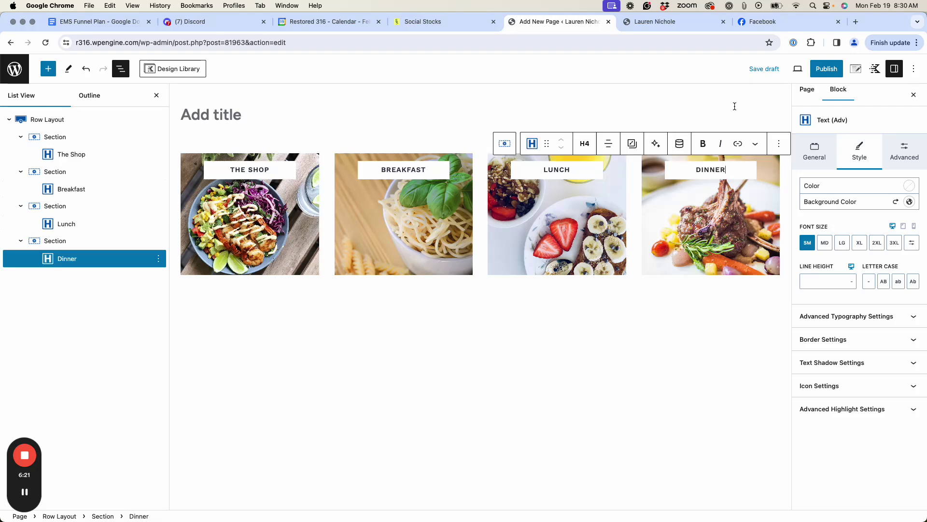
# Save the draft and check the new labels in the preview before returning
pyautogui.click(763, 68)
pyautogui.click(654, 21)
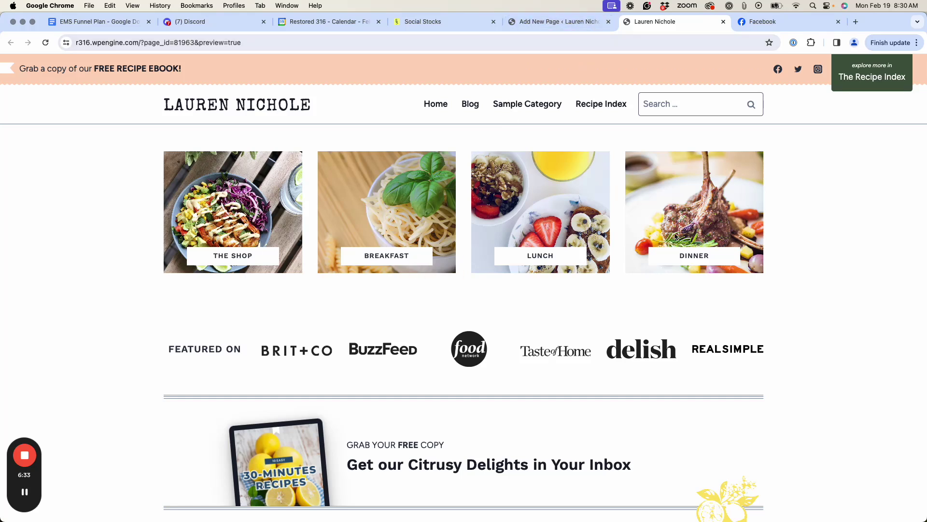
pyautogui.click(555, 24)
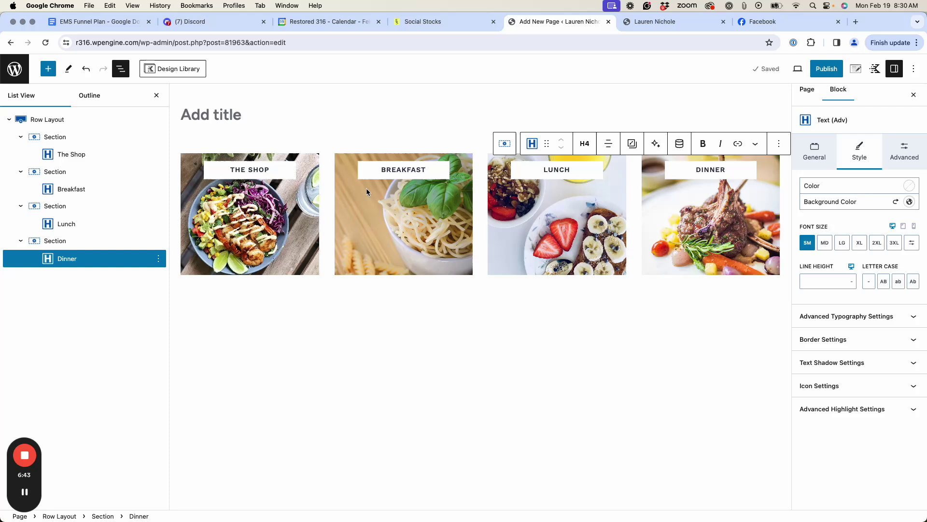
# In THE SHOP label's Link Settings, set the Link Style to None
pyautogui.click(259, 169)
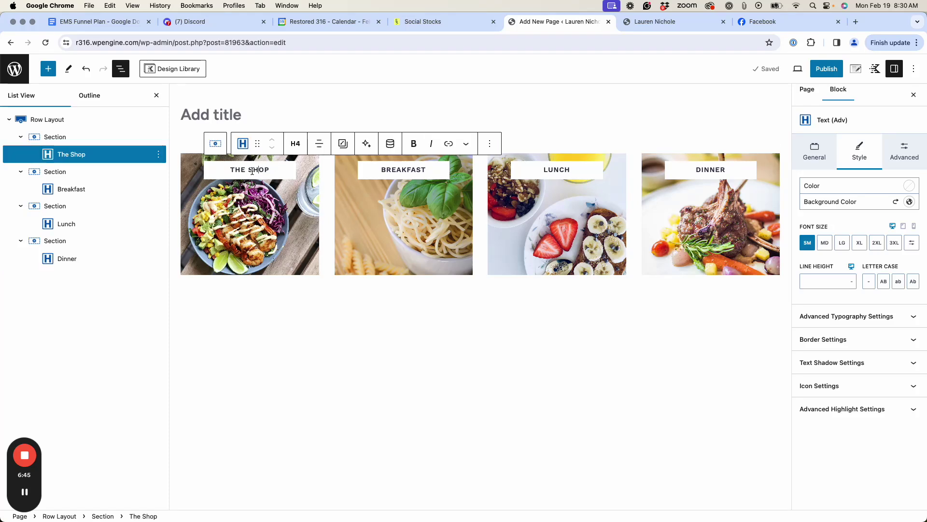
pyautogui.click(642, 21)
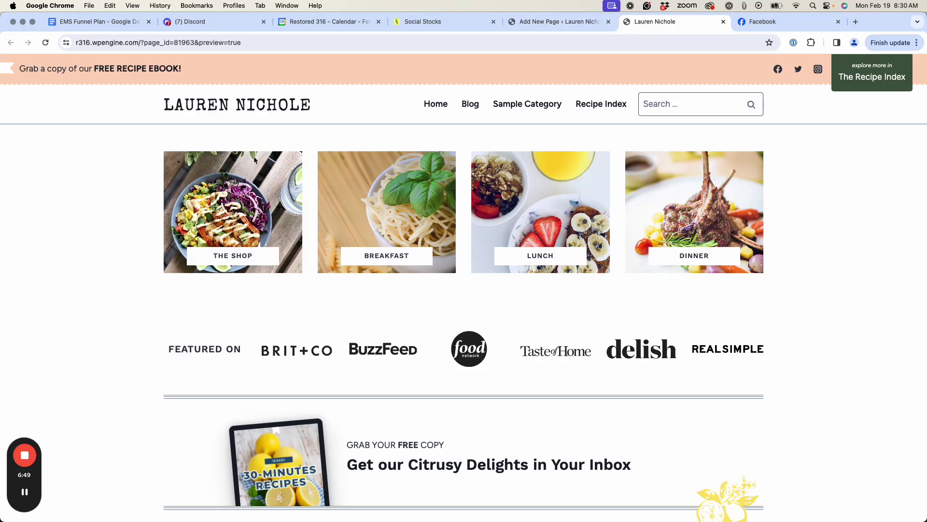
pyautogui.click(543, 21)
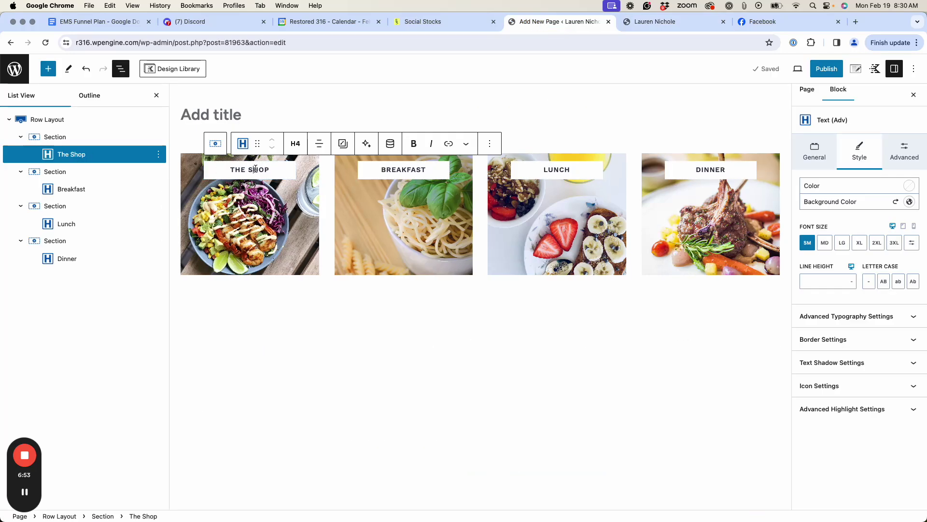
pyautogui.click(815, 154)
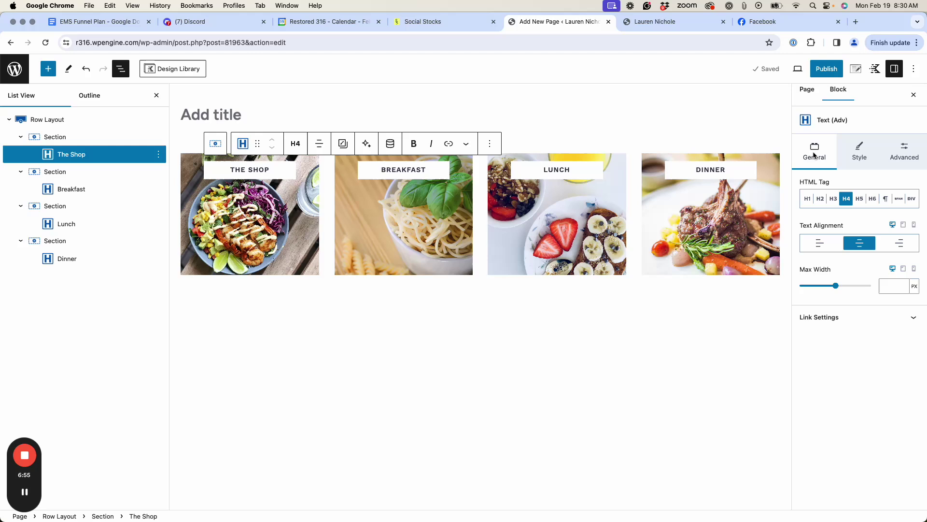
pyautogui.click(838, 317)
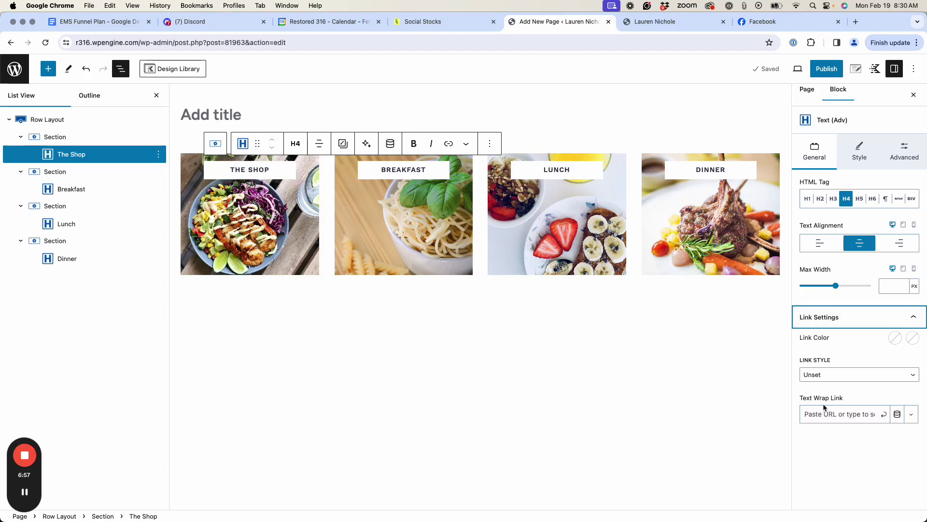
pyautogui.click(837, 415)
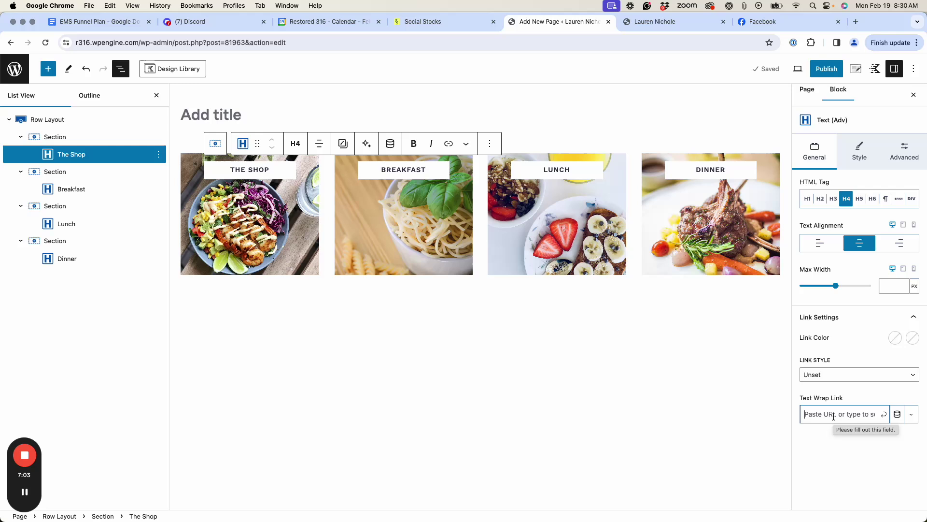
pyautogui.click(829, 376)
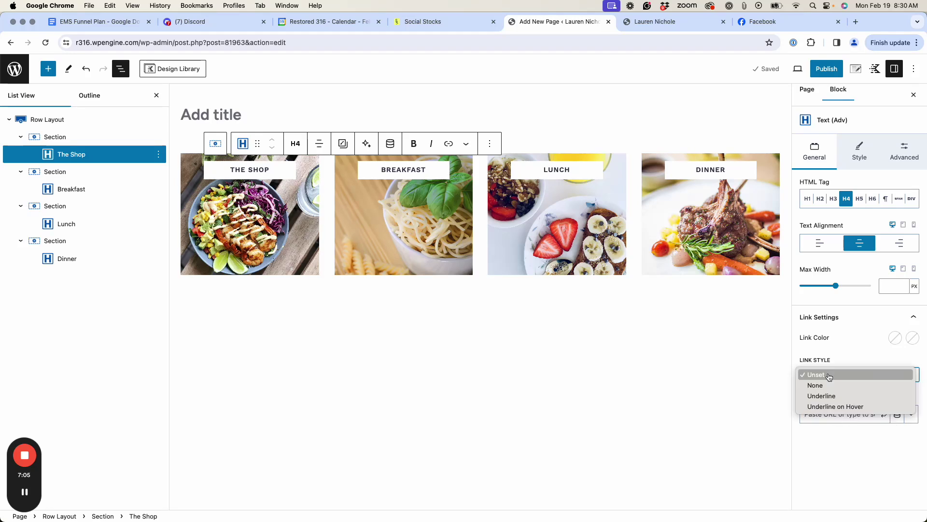
pyautogui.click(836, 387)
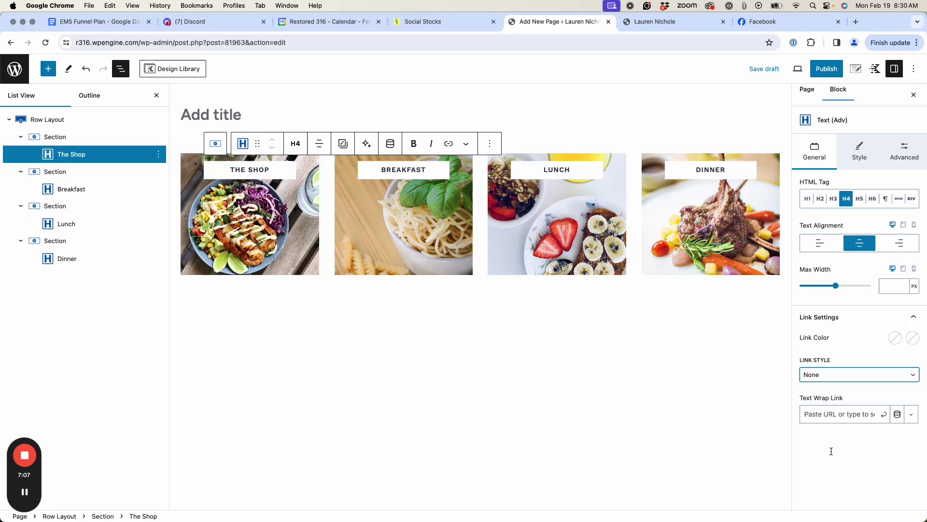
# Inspect the first tile section's Overlay Link options, then view the live preview again
pyautogui.click(679, 23)
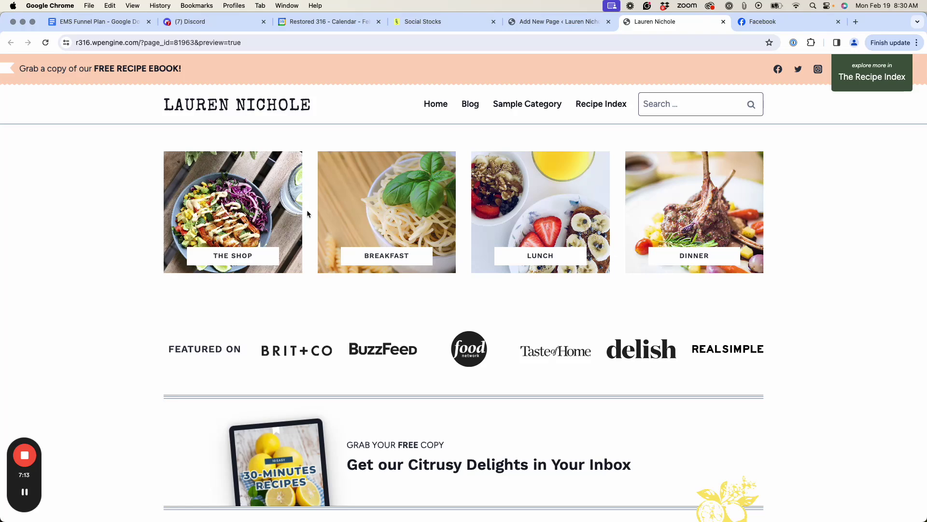
pyautogui.click(528, 22)
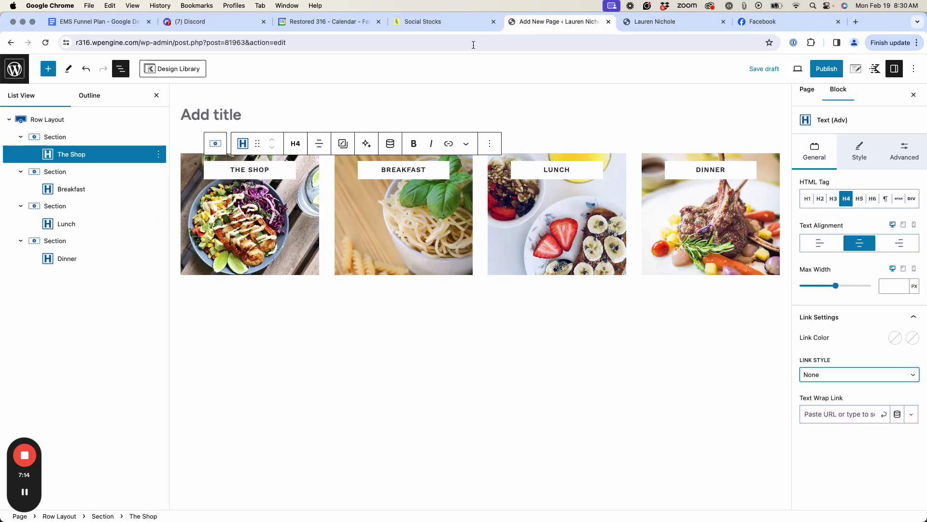
pyautogui.click(52, 140)
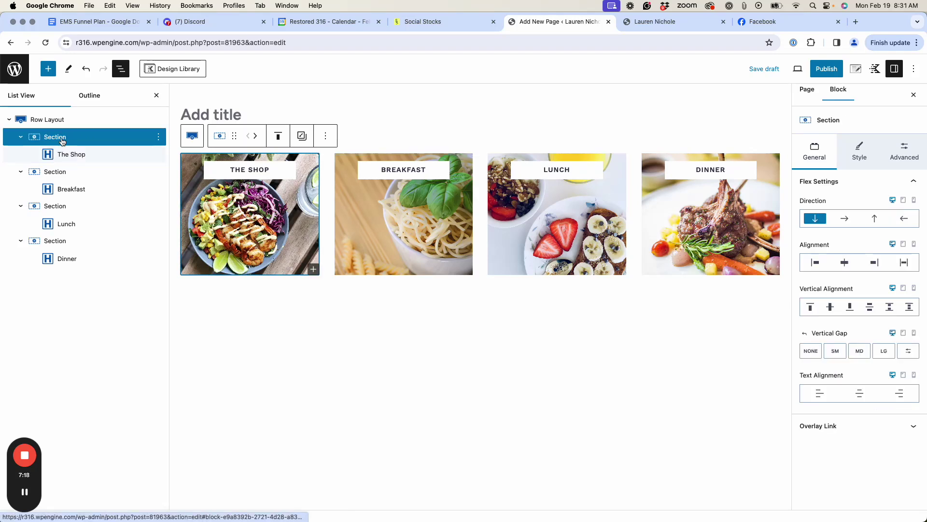
pyautogui.click(843, 426)
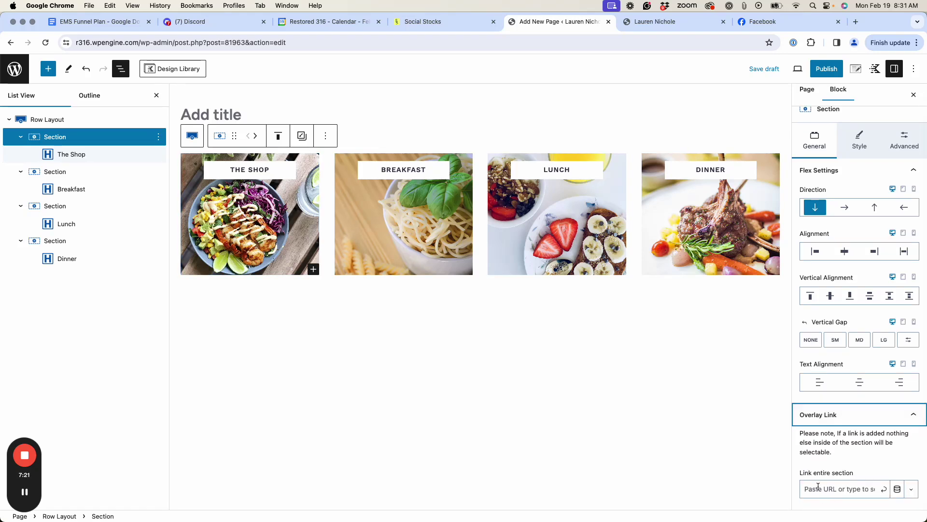
pyautogui.click(665, 22)
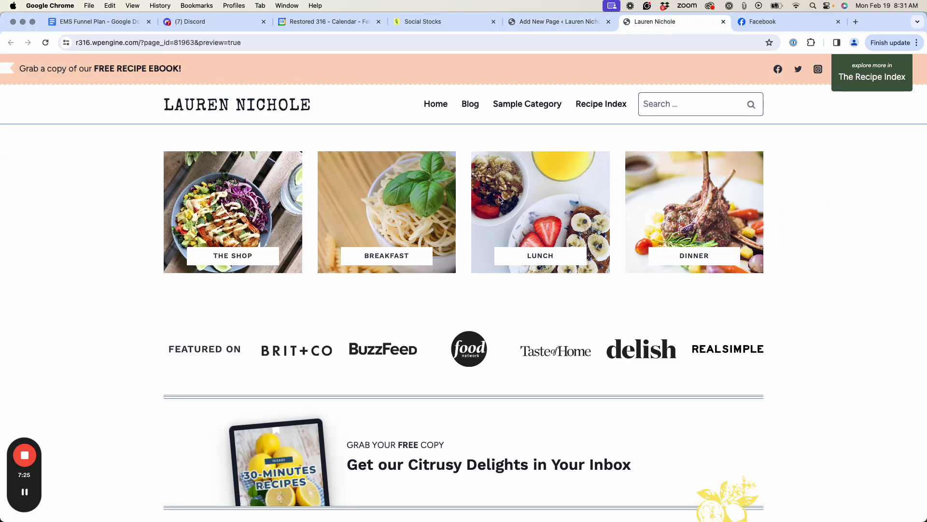
# Raise the Row Layout's minimum height from 300 to 400 px
pyautogui.click(527, 24)
pyautogui.click(48, 119)
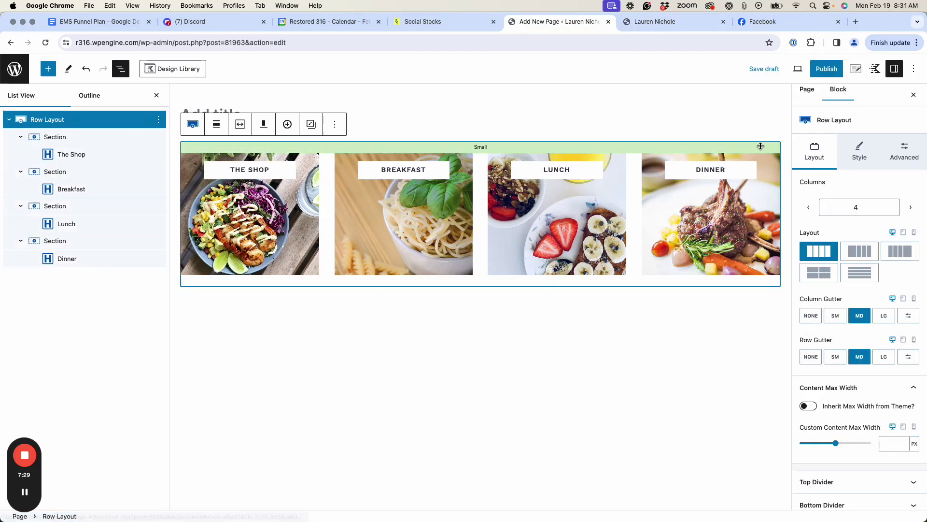
pyautogui.click(917, 155)
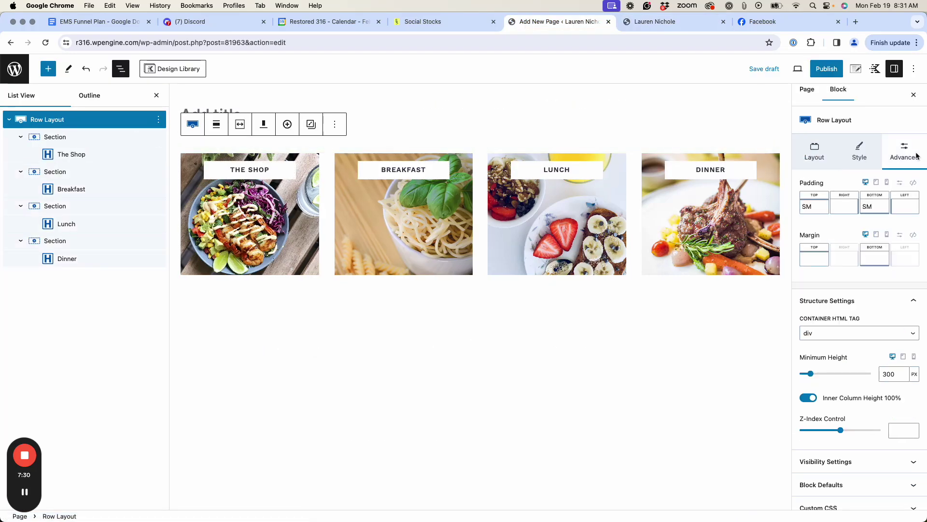
pyautogui.doubleClick(887, 374)
pyautogui.write('400')
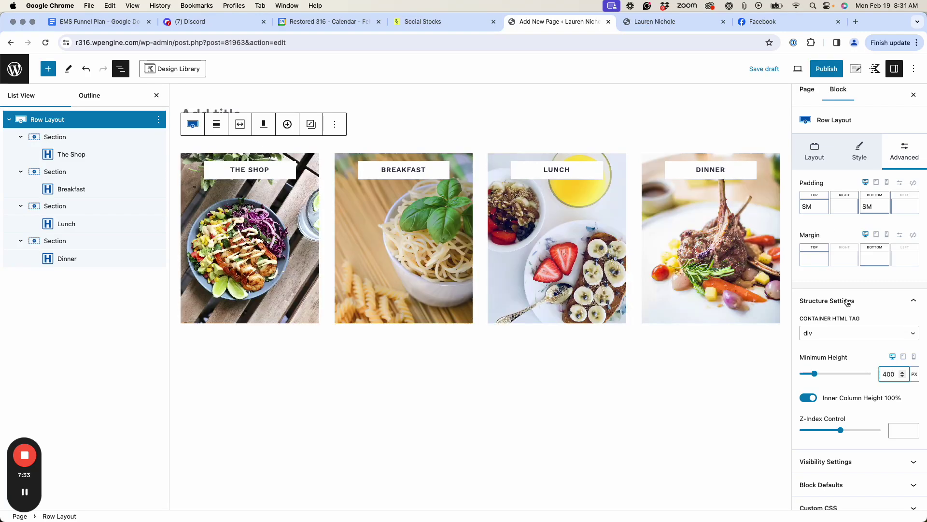
# Save the draft and reload the preview to see the taller tiles
pyautogui.click(764, 68)
pyautogui.click(665, 22)
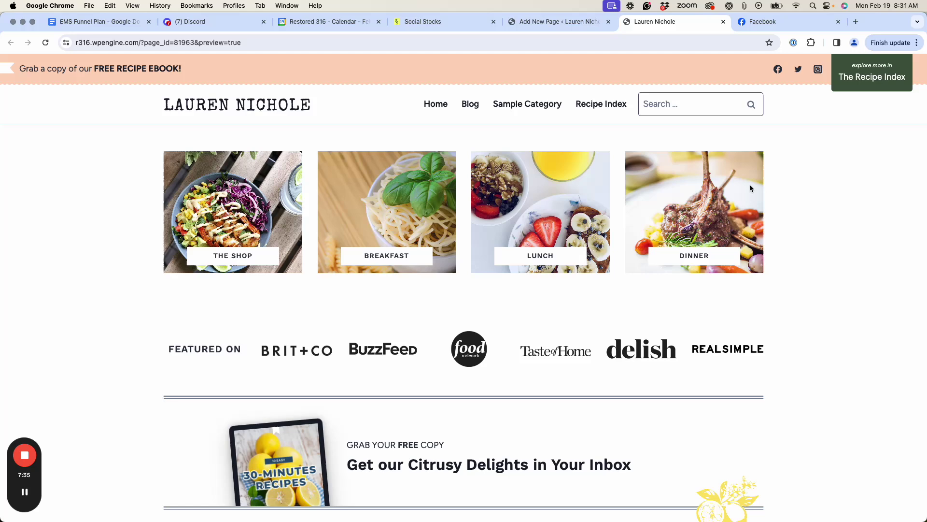
pyautogui.press('super+r')
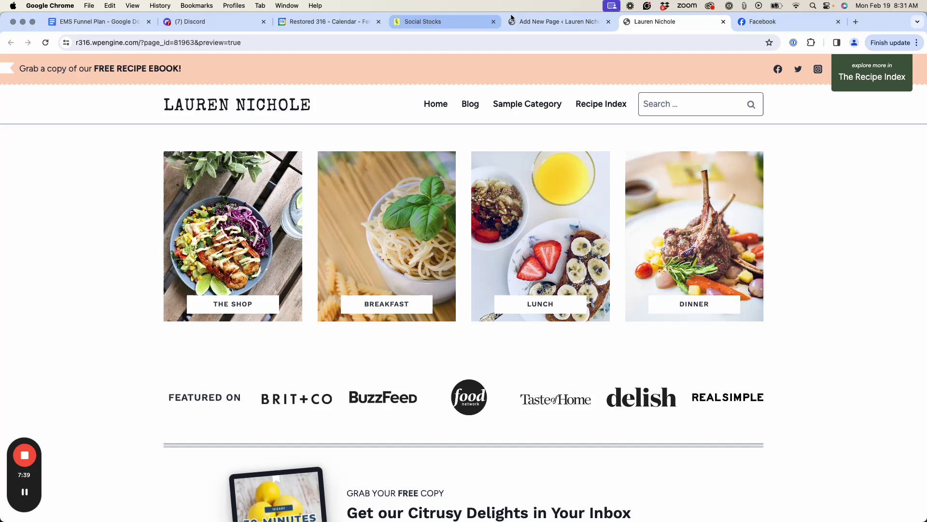
pyautogui.click(549, 23)
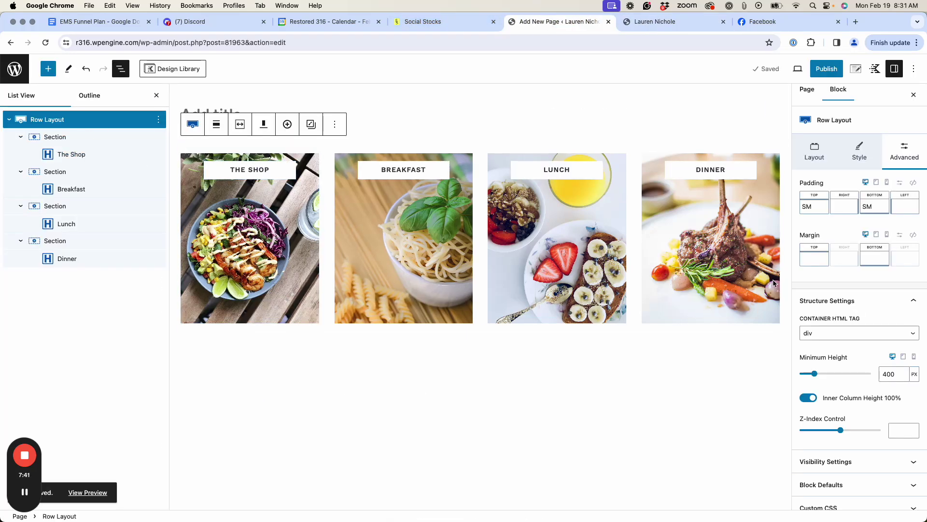
# Set the row's tablet layout to the 2x2 grid
pyautogui.click(816, 164)
pyautogui.click(903, 232)
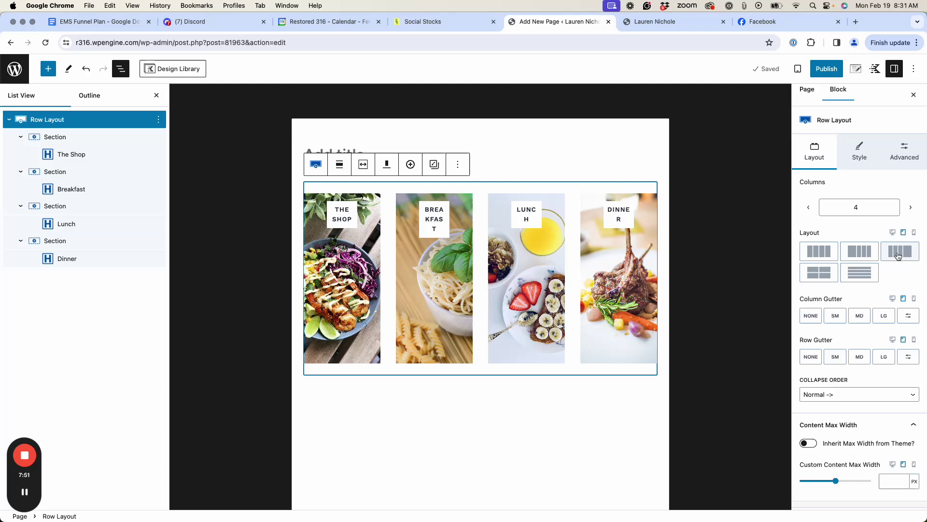
pyautogui.click(820, 274)
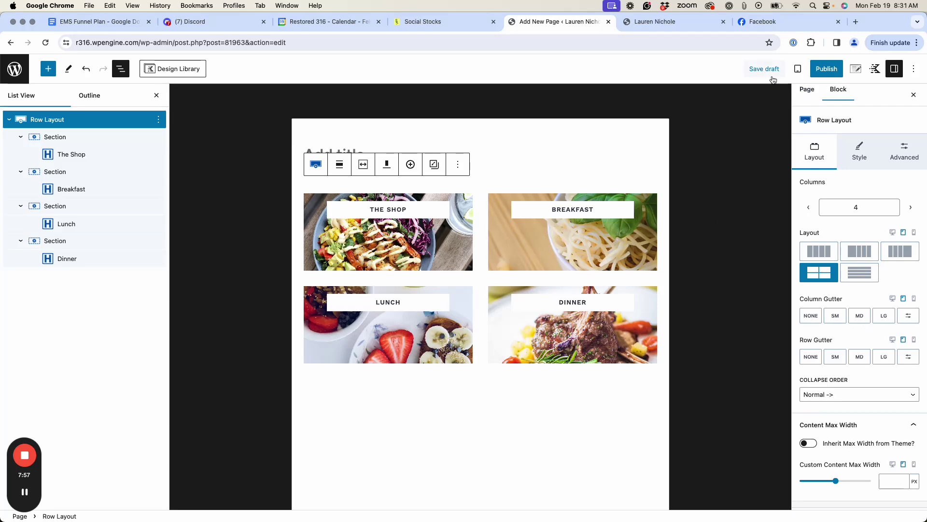
# Check the 2x2 tile grid in the preview using DevTools at iPad Pro size
pyautogui.click(647, 22)
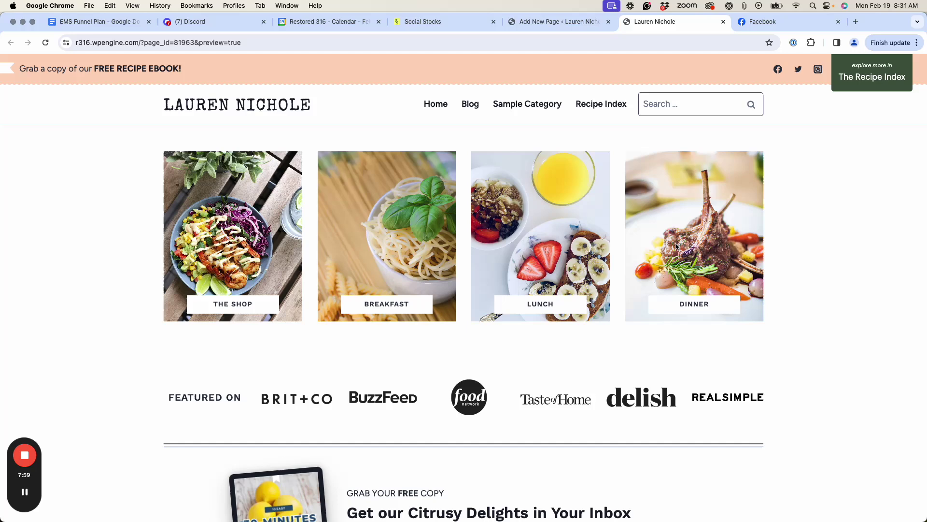
pyautogui.rightClick(784, 181)
pyautogui.click(557, 341)
pyautogui.press('super+alt+i')
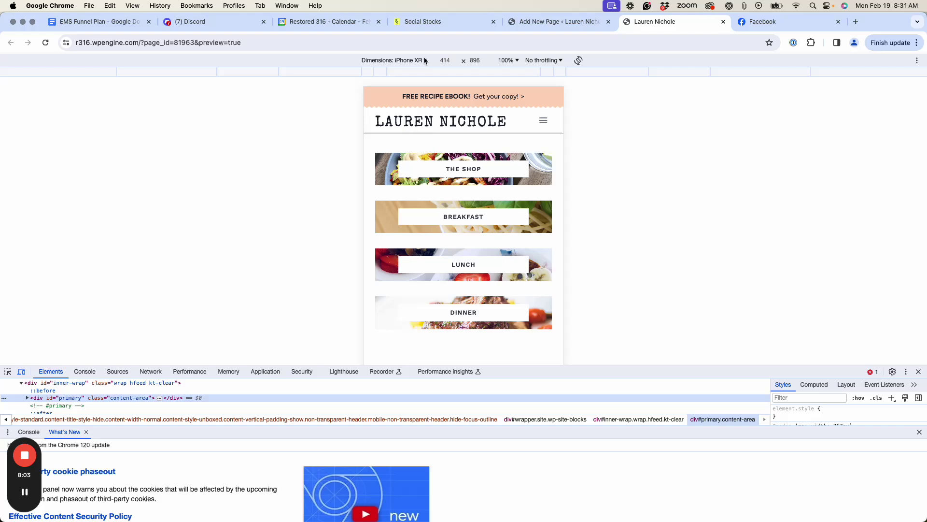
pyautogui.click(425, 60)
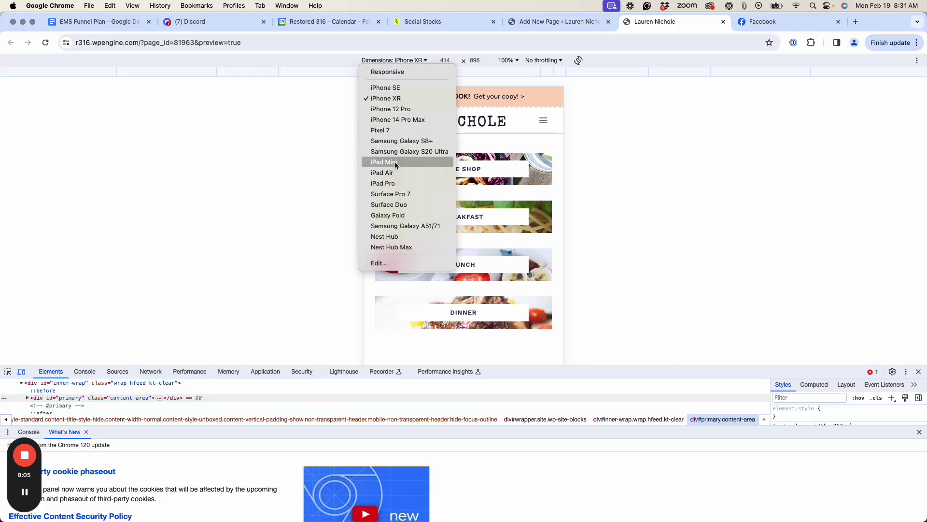
pyautogui.click(395, 183)
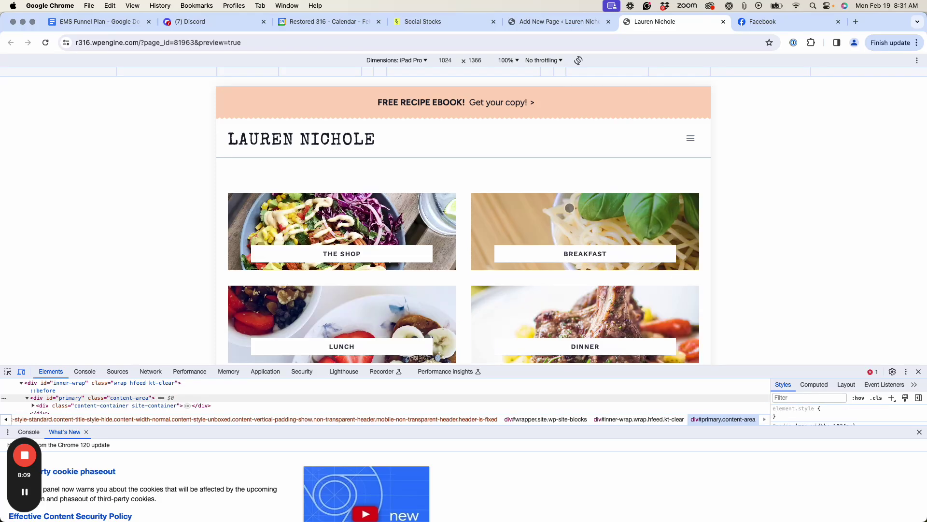
pyautogui.scroll(-2, 572, 208)
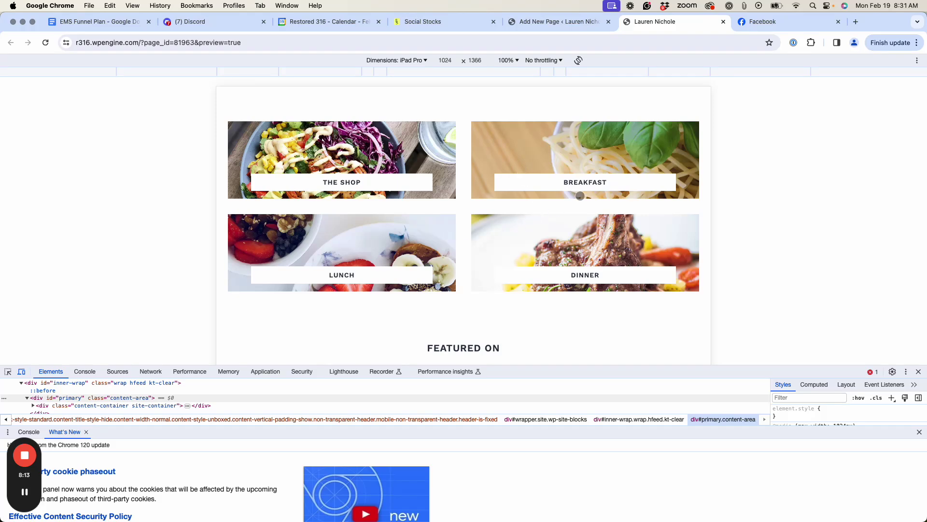
pyautogui.click(542, 21)
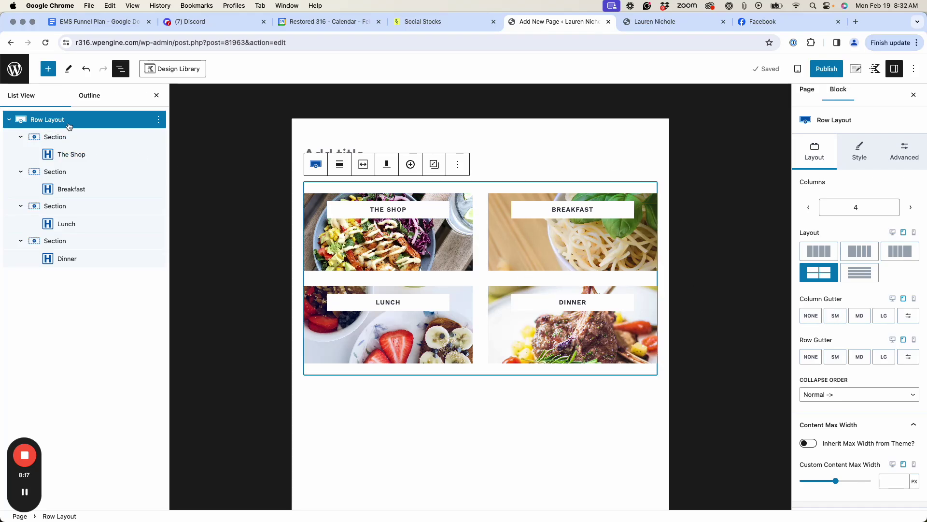
# Enter 600 as the row's minimum height in the Advanced settings
pyautogui.click(913, 150)
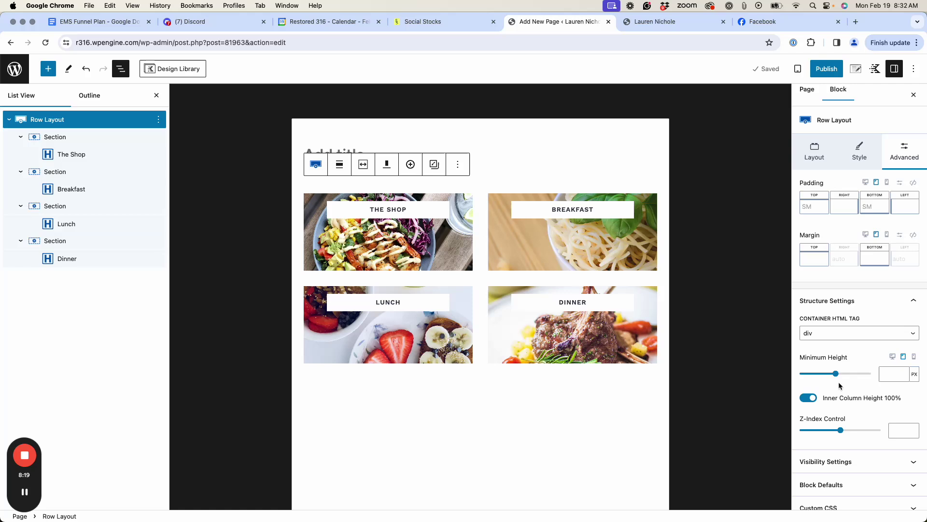
pyautogui.scroll(-1, 840, 386)
pyautogui.click(892, 344)
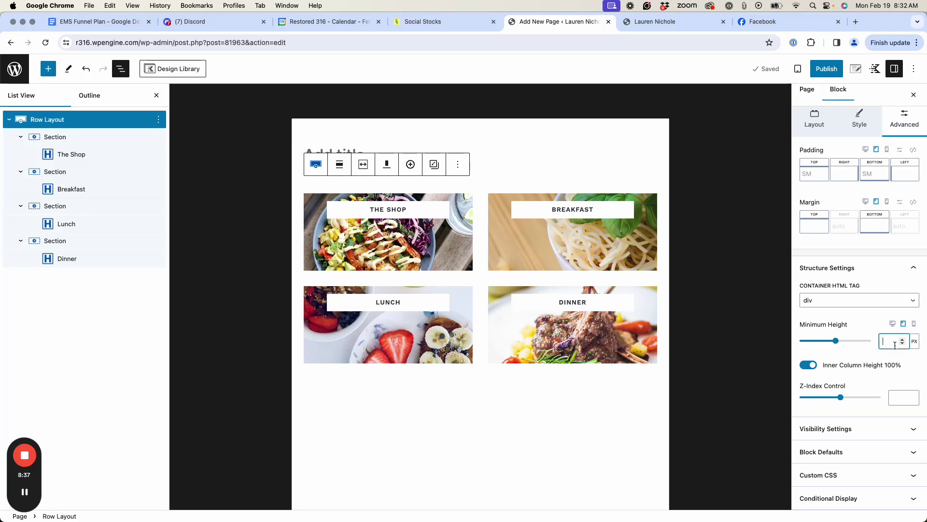
pyautogui.write('600')
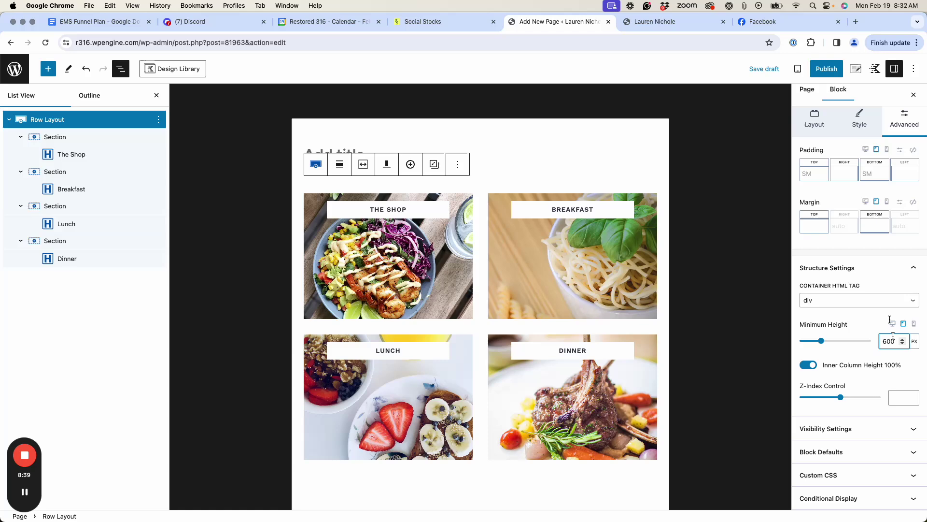
# Reload the iPad Pro preview to check the taller 2x2 tiles
pyautogui.click(650, 23)
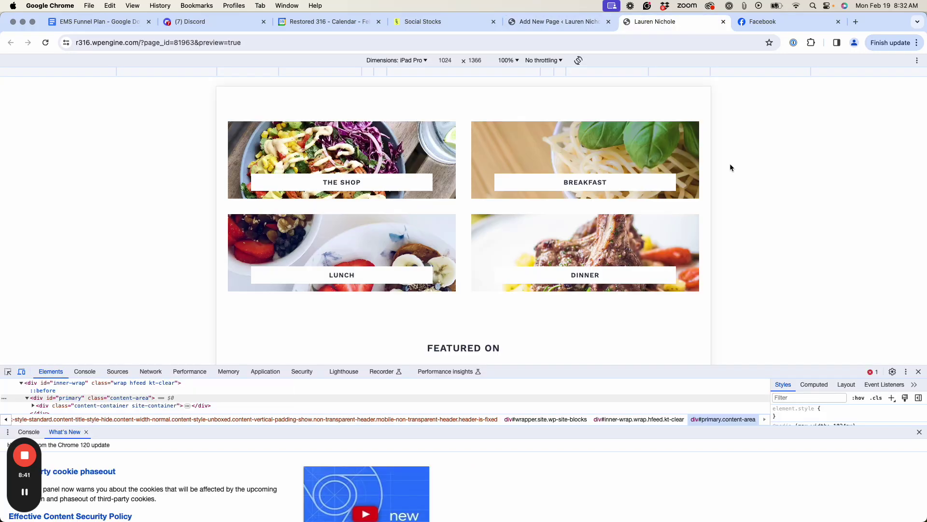
pyautogui.press('super+r')
pyautogui.scroll(-1, 597, 227)
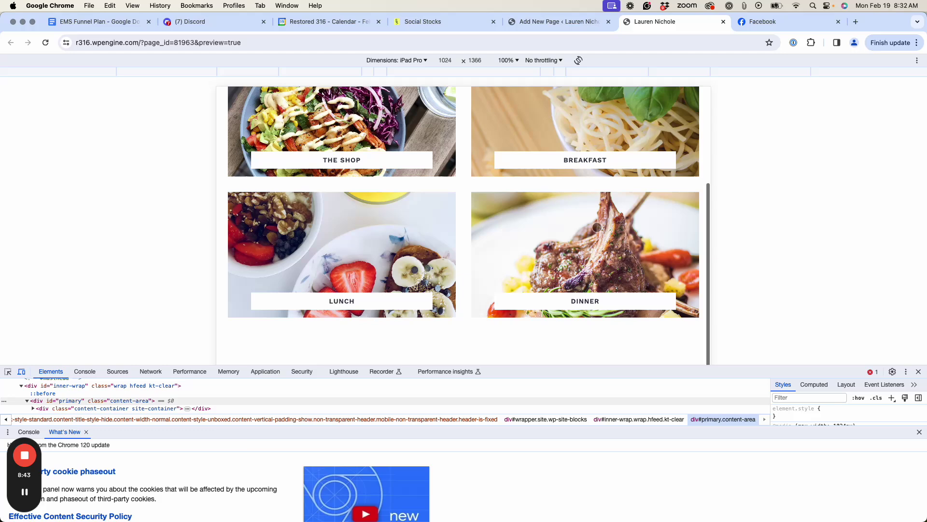
pyautogui.scroll(-2, 597, 227)
pyautogui.scroll(3, 597, 227)
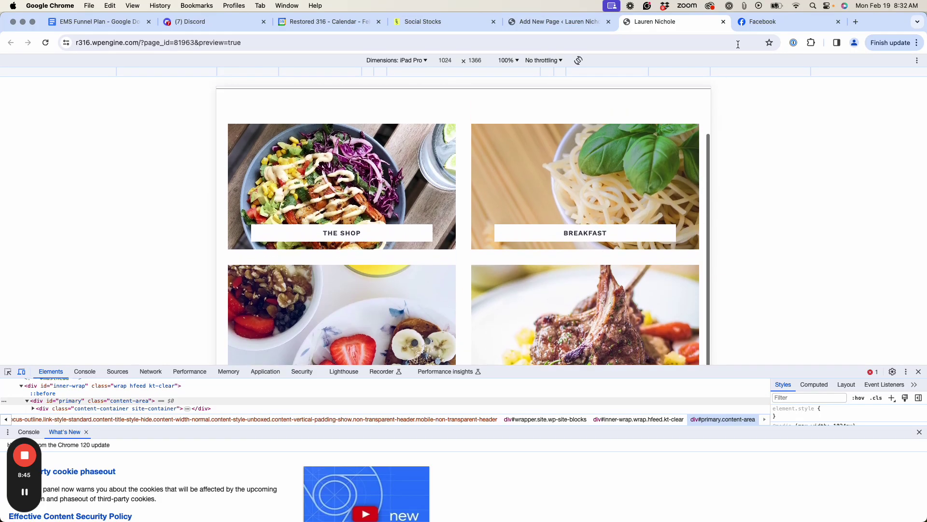
pyautogui.scroll(-3, 625, 181)
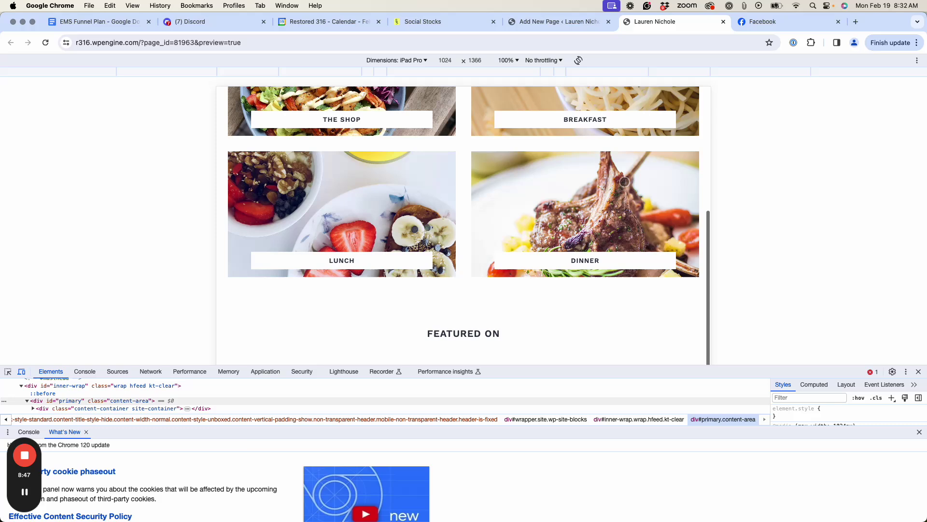
pyautogui.scroll(3, 625, 182)
pyautogui.click(551, 22)
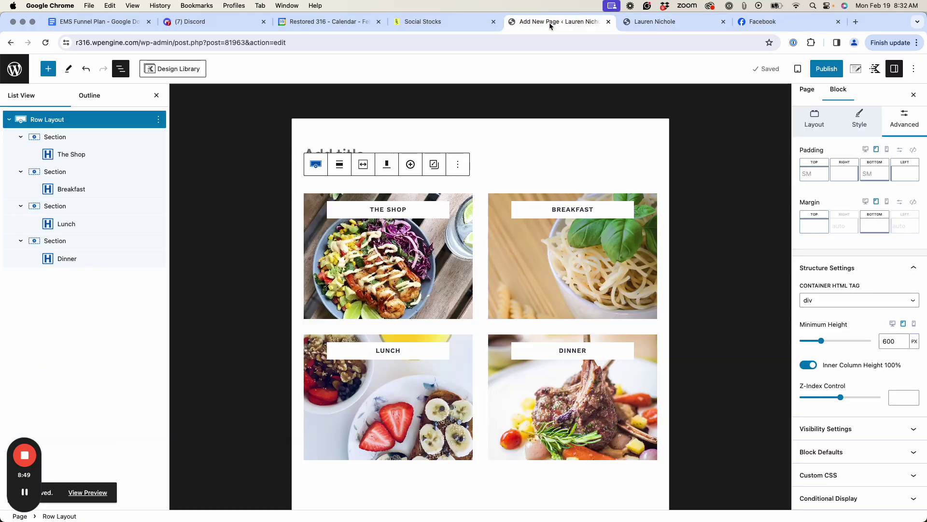
# Switch the row's mobile layout to the Two Column Grid option
pyautogui.click(815, 120)
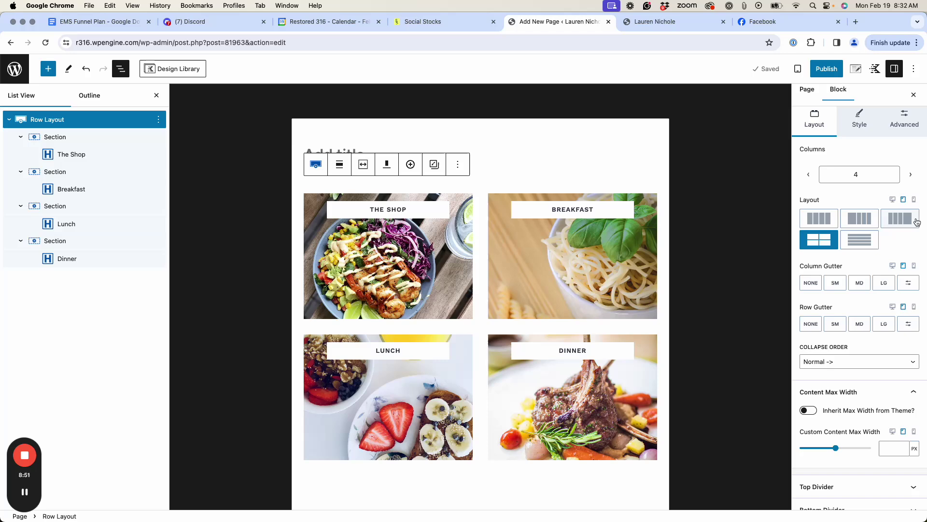
pyautogui.click(914, 201)
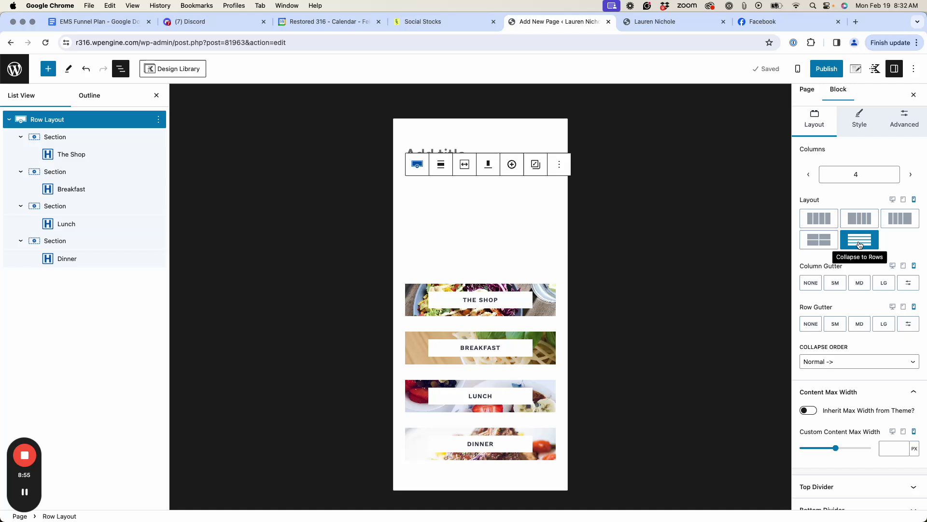
pyautogui.click(820, 241)
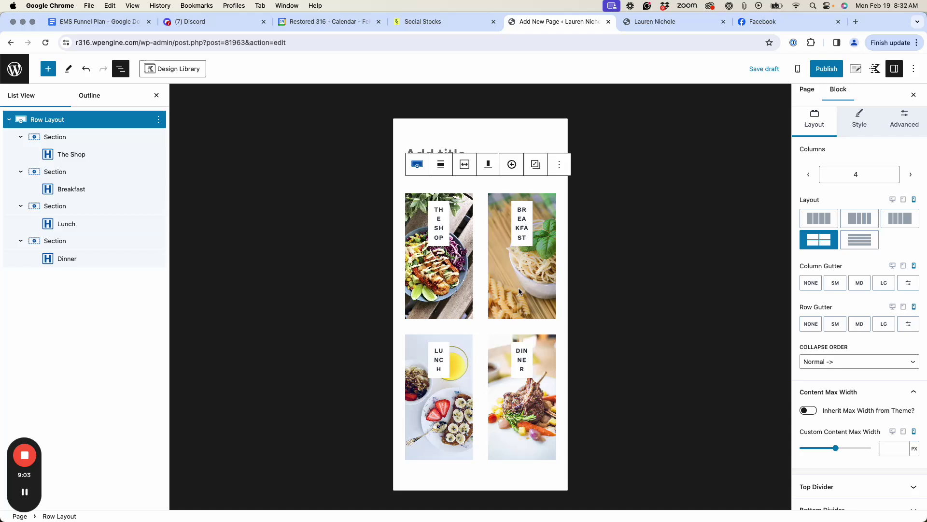
# Link all four mobile padding sides, try 8px then 0px, and leave it Unset
pyautogui.click(905, 125)
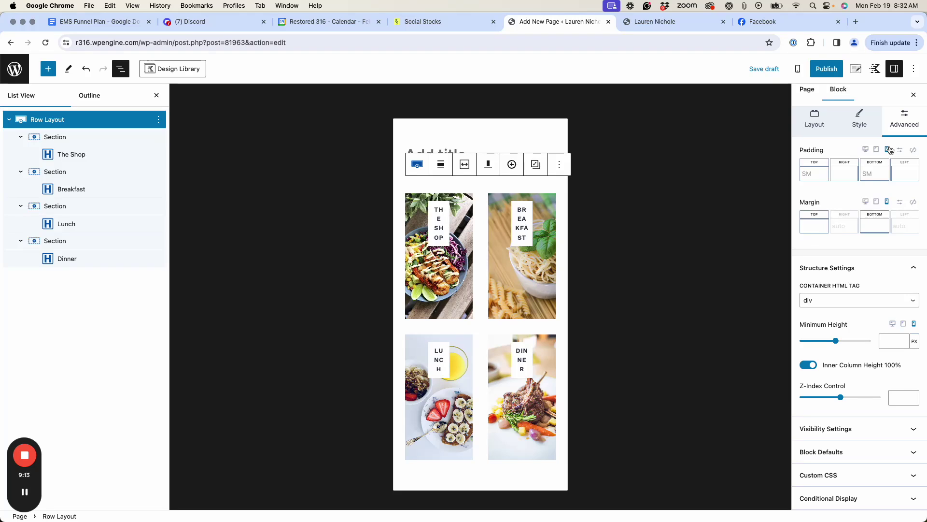
pyautogui.click(913, 150)
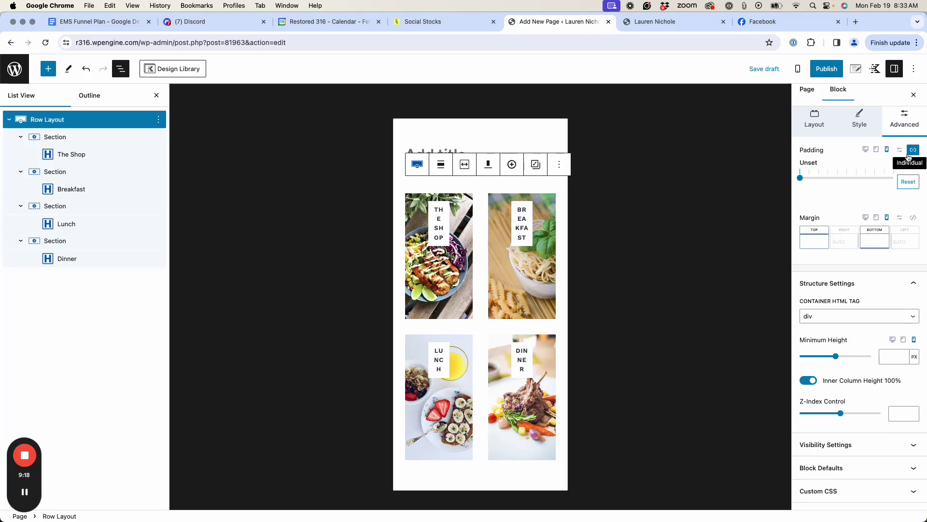
pyautogui.click(811, 179)
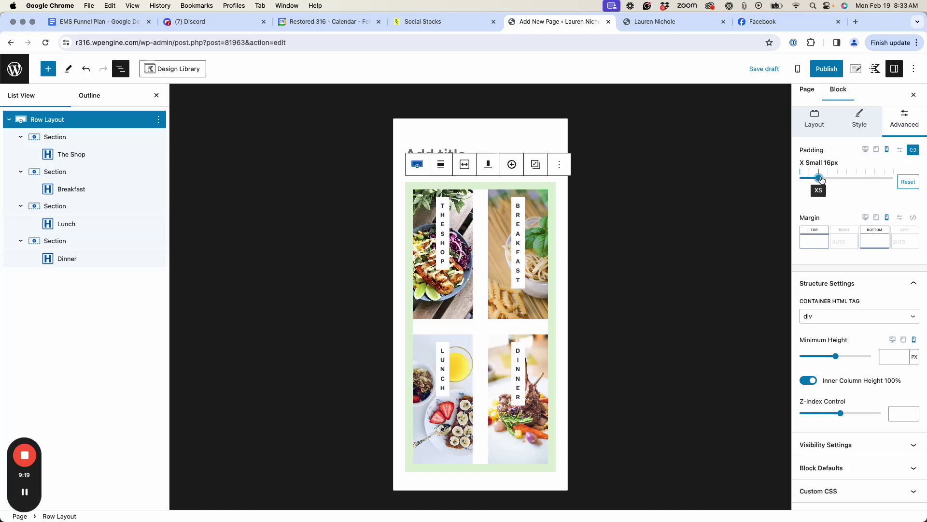
pyautogui.moveTo(816, 180); pyautogui.dragTo(789, 180)
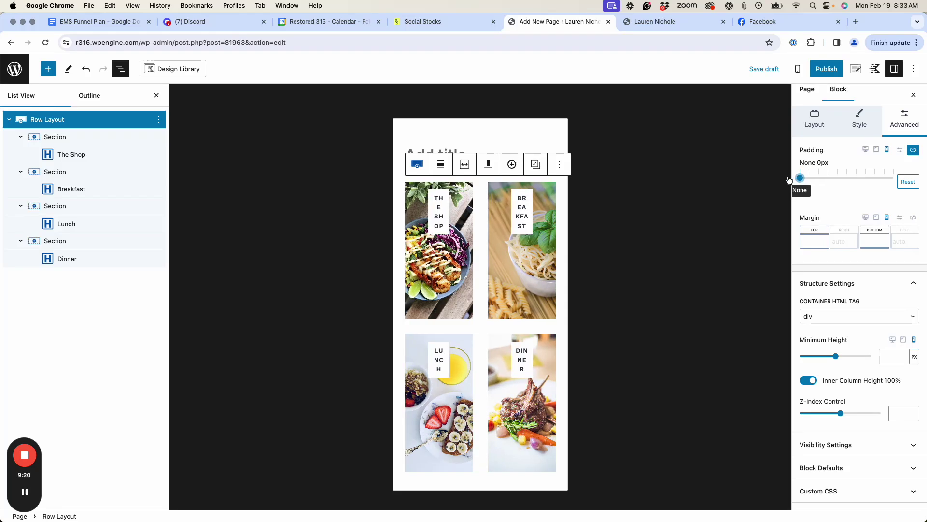
pyautogui.click(911, 152)
pyautogui.click(913, 151)
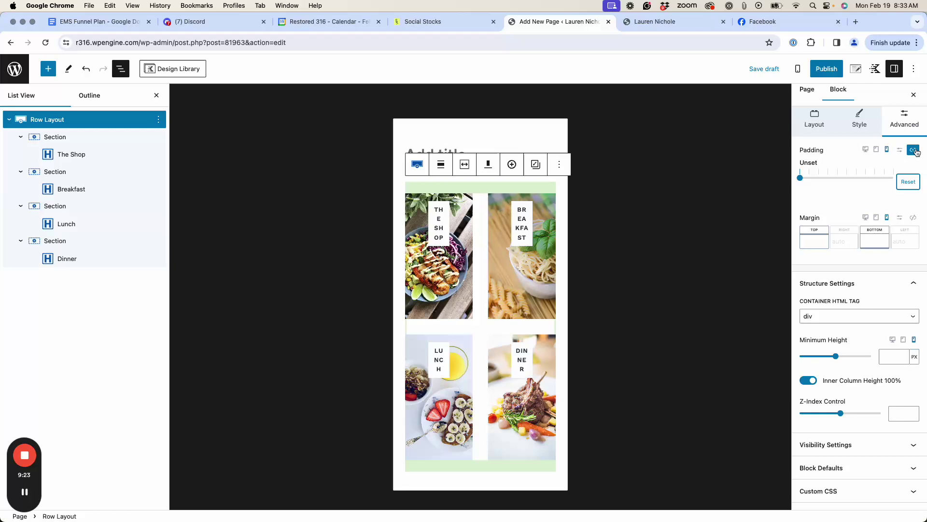
# Give The Shop and Breakfast tile sections linked 2X Small 8px padding on all sides
pyautogui.click(96, 144)
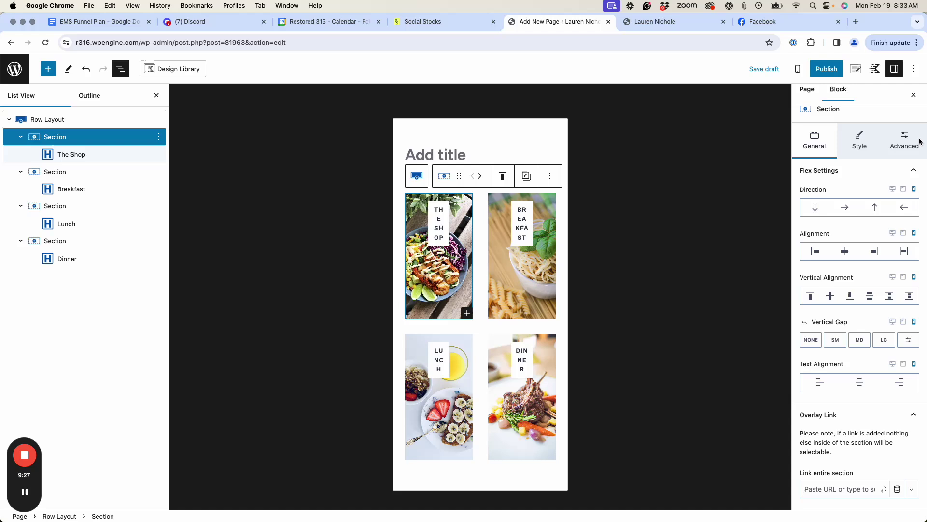
pyautogui.click(904, 140)
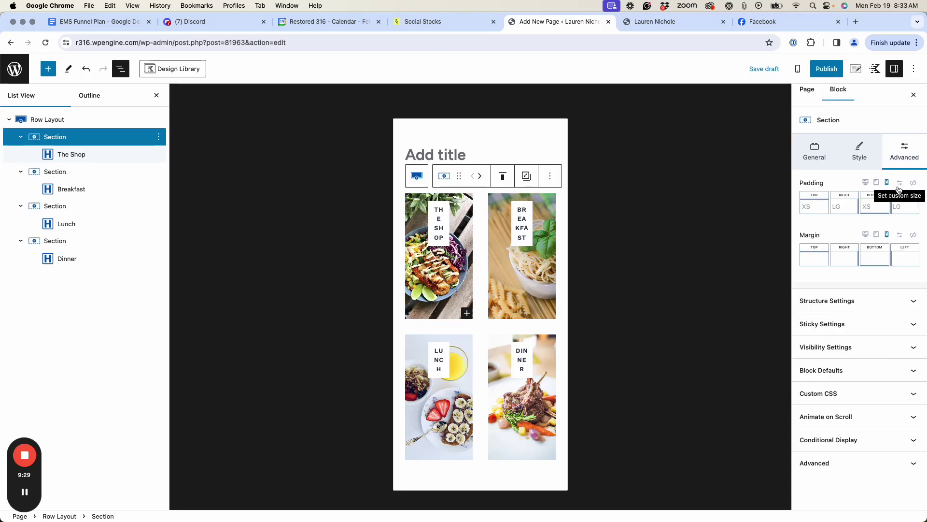
pyautogui.click(913, 182)
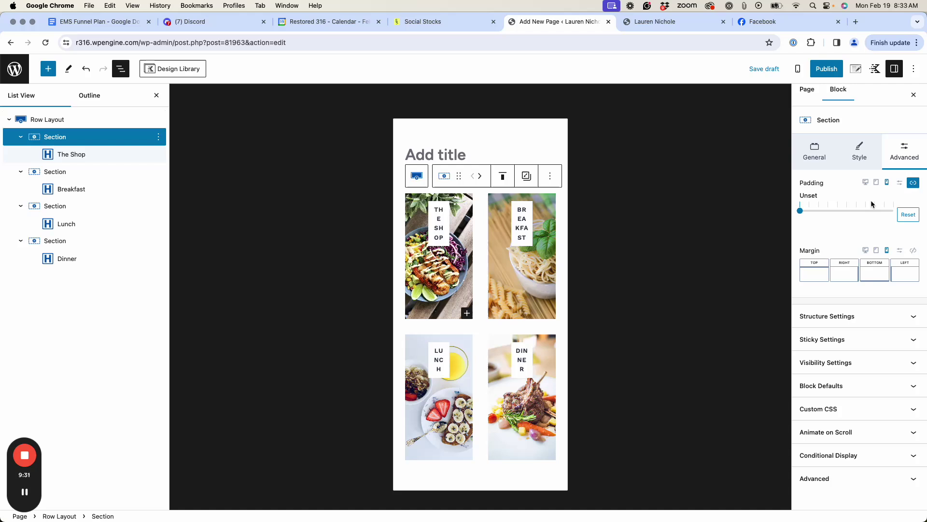
pyautogui.click(811, 213)
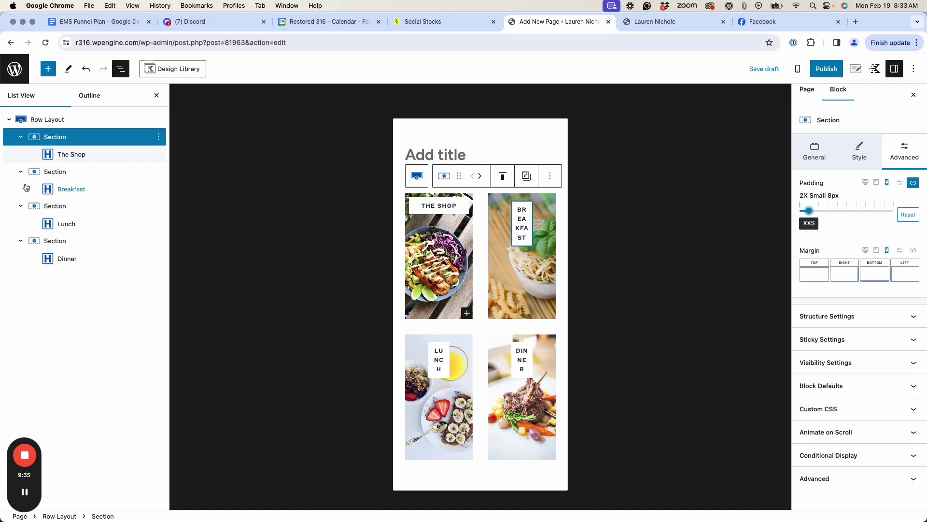
pyautogui.click(120, 174)
pyautogui.click(900, 157)
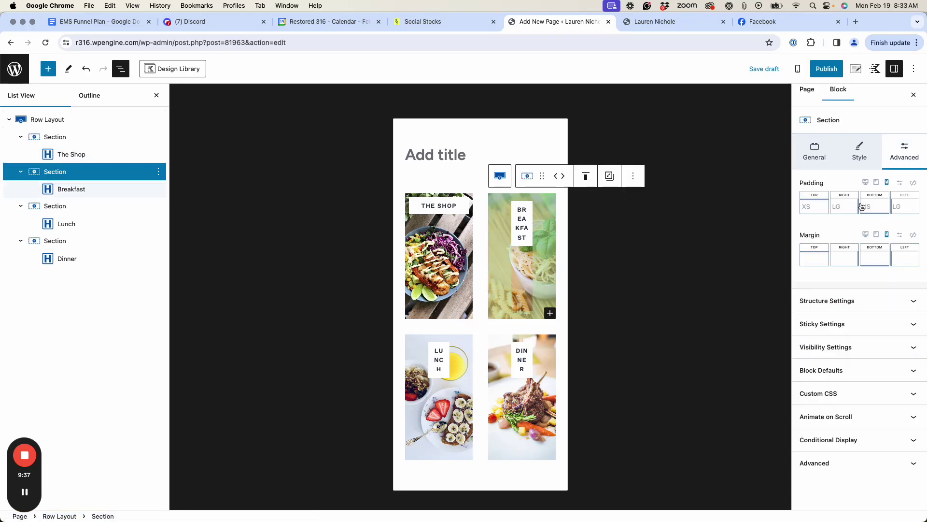
pyautogui.click(913, 182)
pyautogui.click(809, 211)
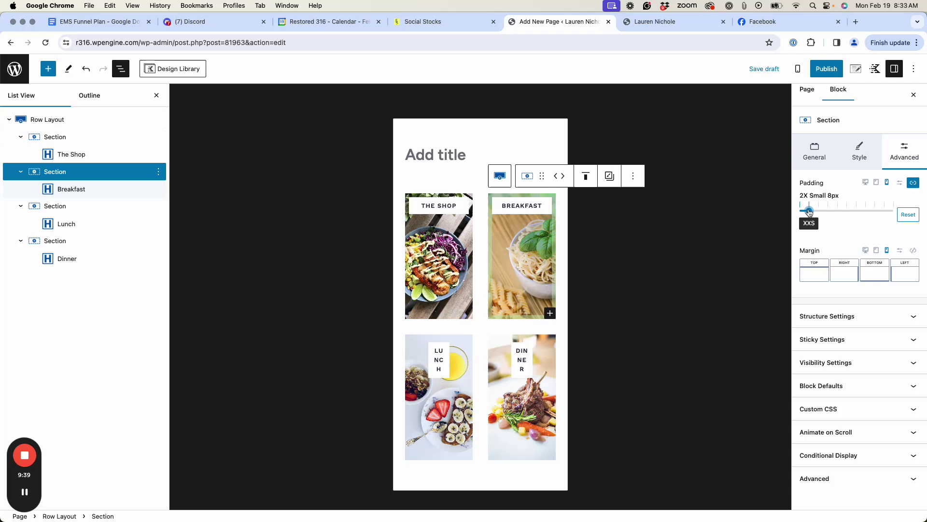
# Give the Lunch and Dinner tile sections linked 2X Small 8px padding, then save the draft
pyautogui.click(103, 205)
pyautogui.click(889, 150)
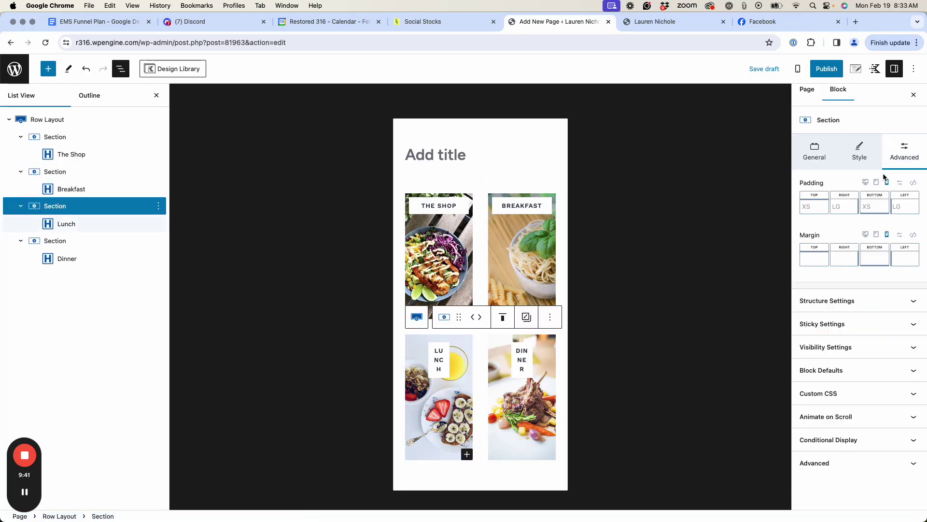
pyautogui.click(913, 182)
pyautogui.click(810, 212)
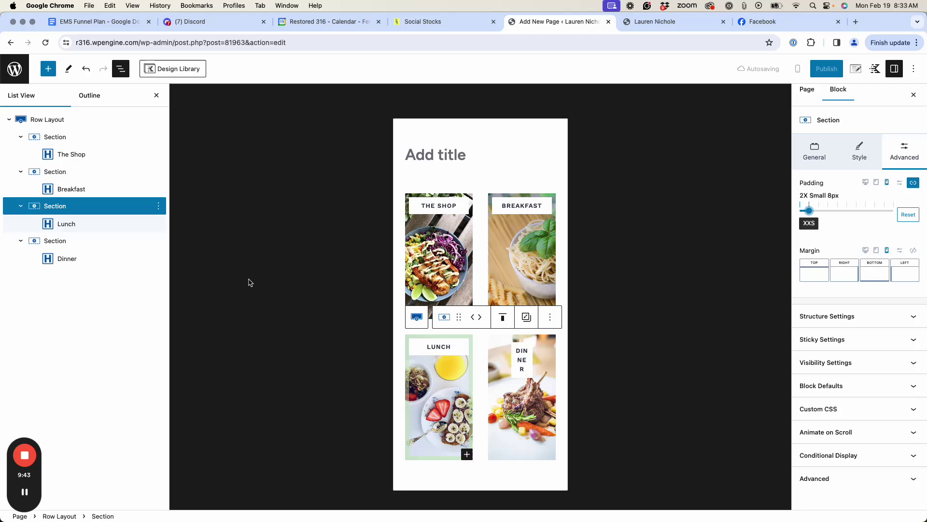
pyautogui.click(68, 241)
pyautogui.click(889, 159)
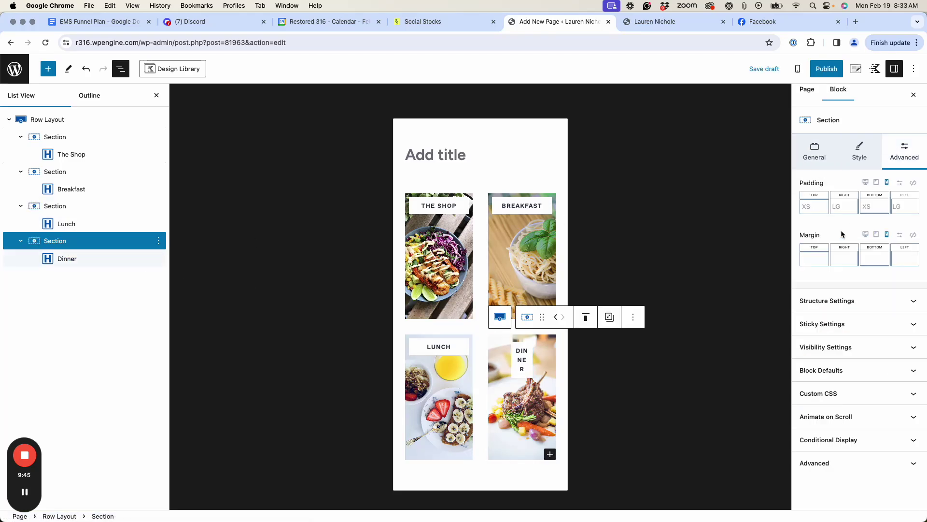
pyautogui.click(913, 235)
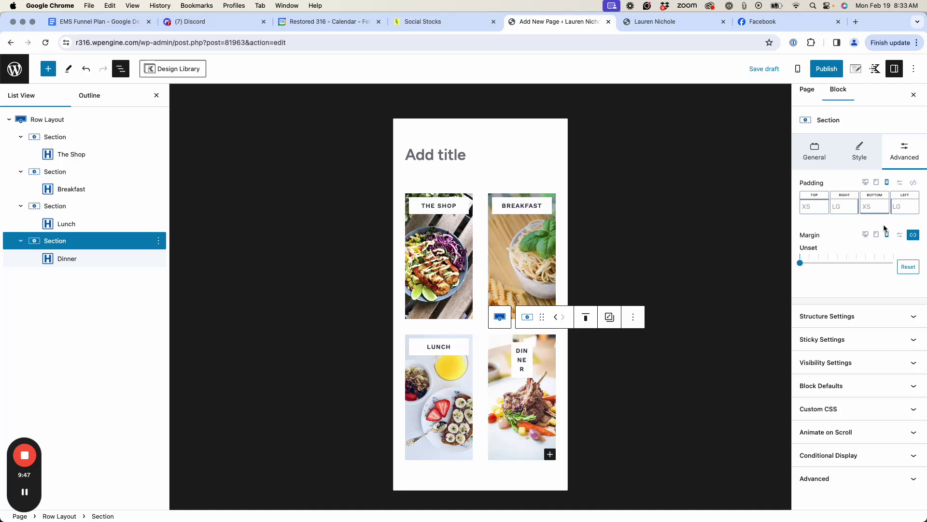
pyautogui.click(913, 235)
pyautogui.click(913, 182)
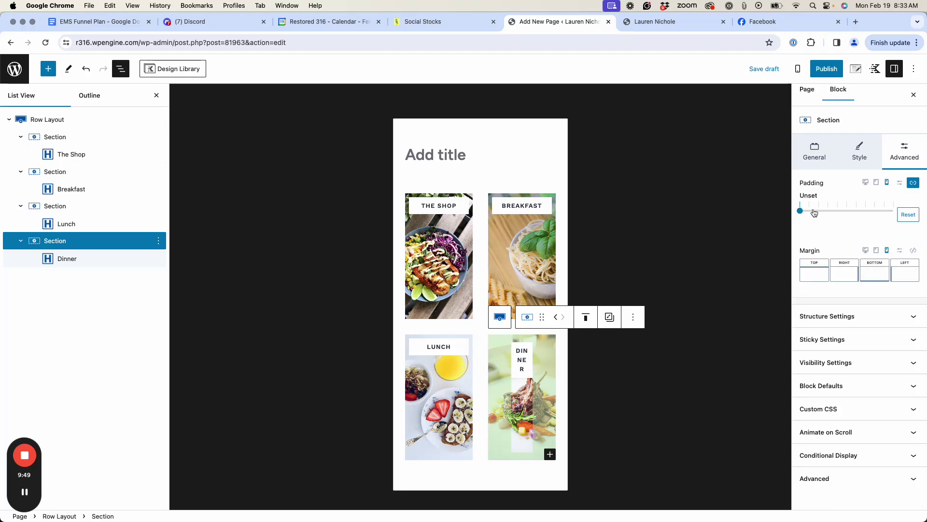
pyautogui.click(809, 211)
pyautogui.click(766, 69)
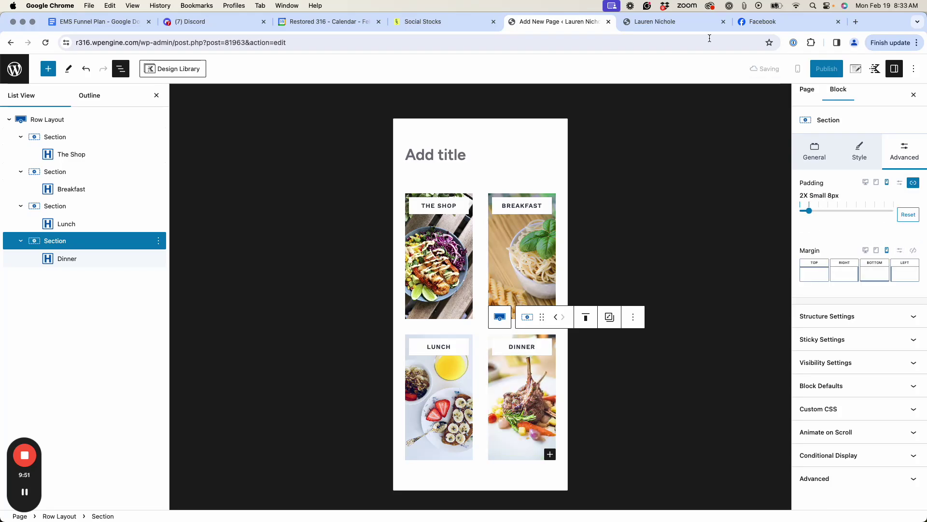
# Preview the page at iPhone XR size and scroll down to the food tiles
pyautogui.click(659, 21)
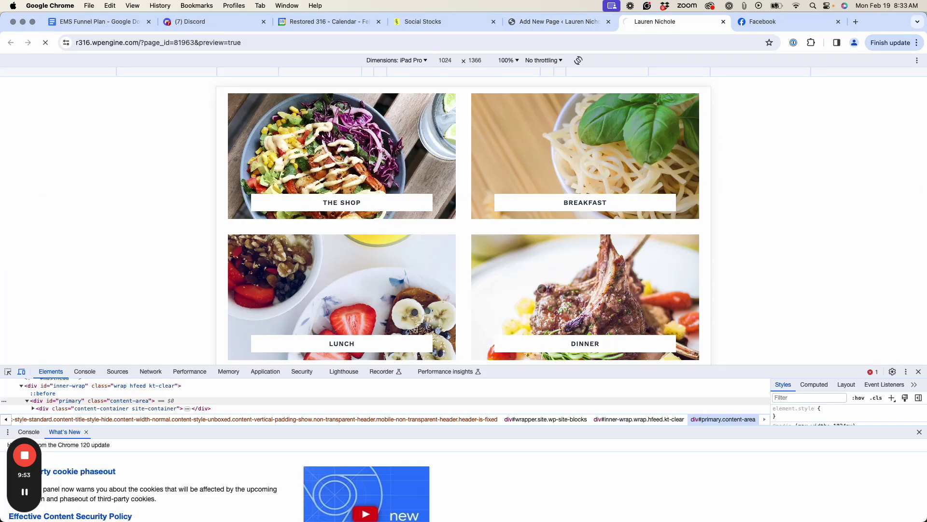
pyautogui.click(407, 60)
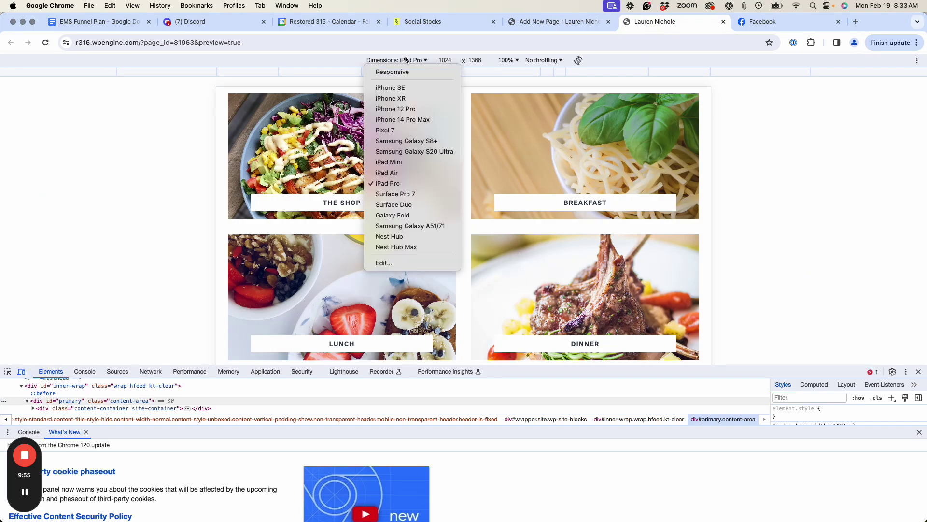
pyautogui.click(404, 99)
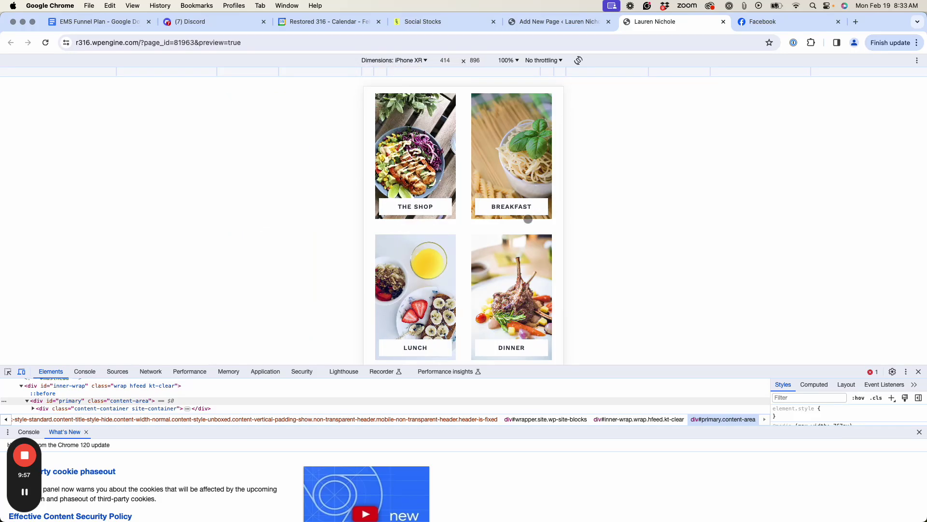
pyautogui.scroll(-3, 527, 225)
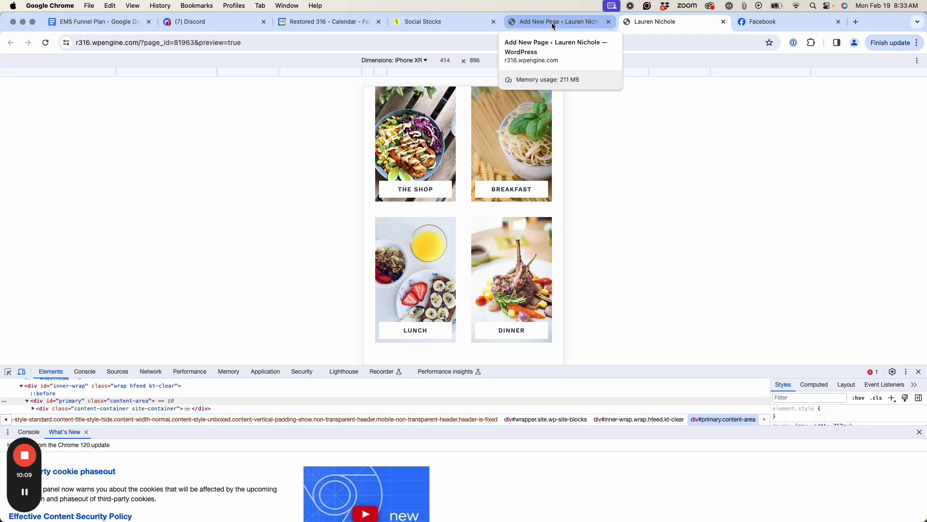
# Compare the page editor against the mobile page preview
pyautogui.click(554, 27)
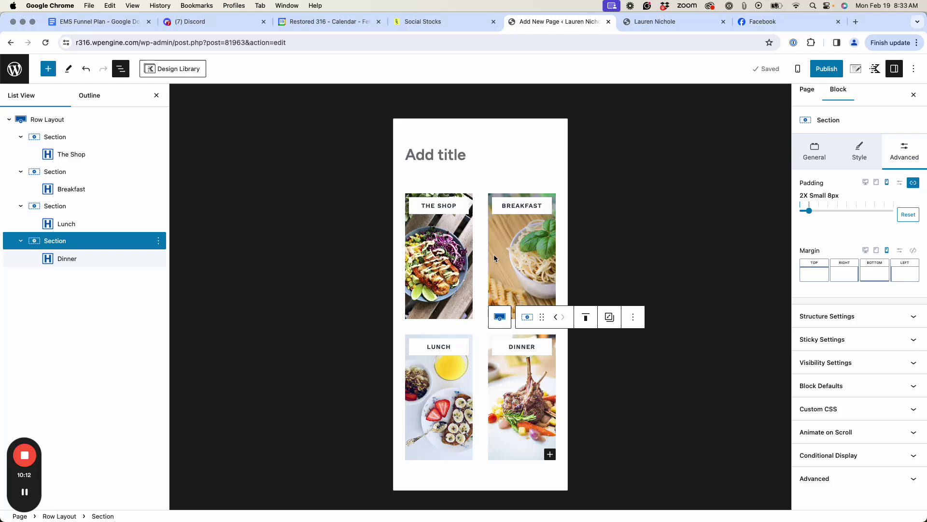
pyautogui.click(651, 22)
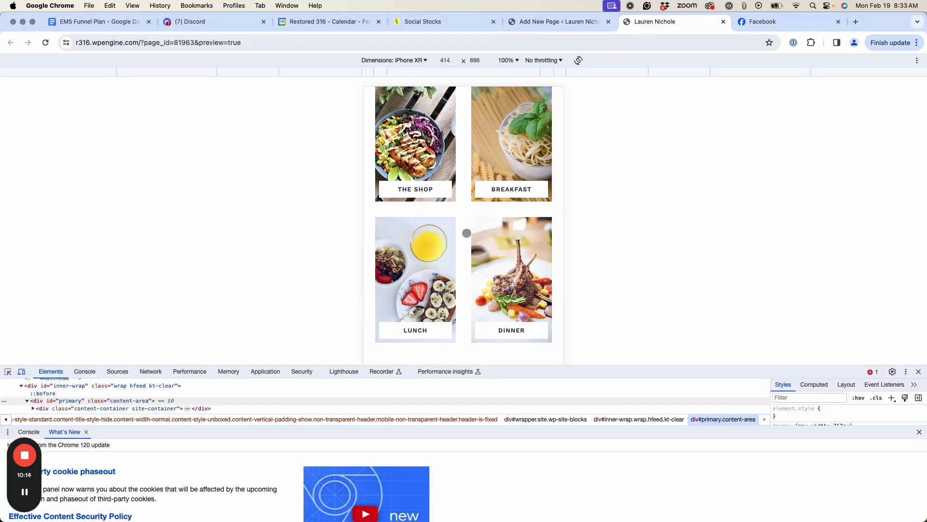
pyautogui.click(549, 23)
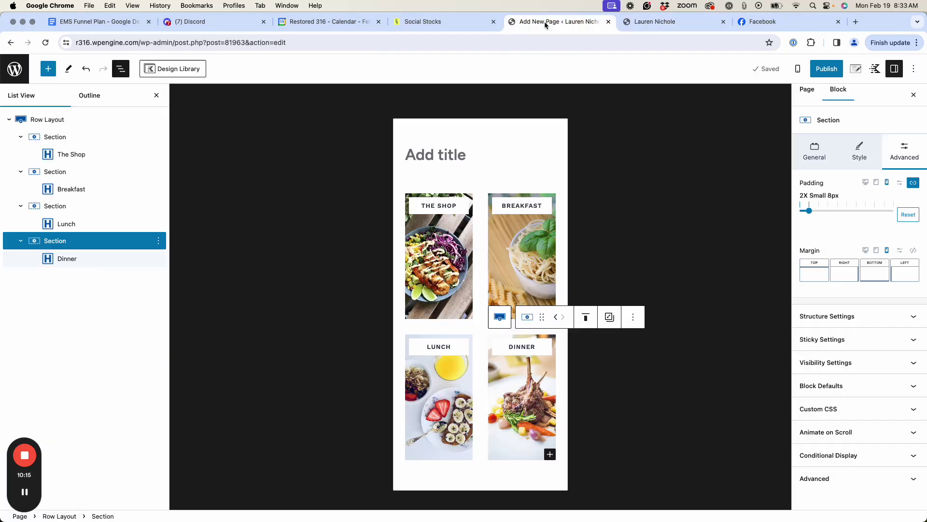
# Set the row's Column Gutter and Row Gutter to SM and save the draft
pyautogui.click(55, 123)
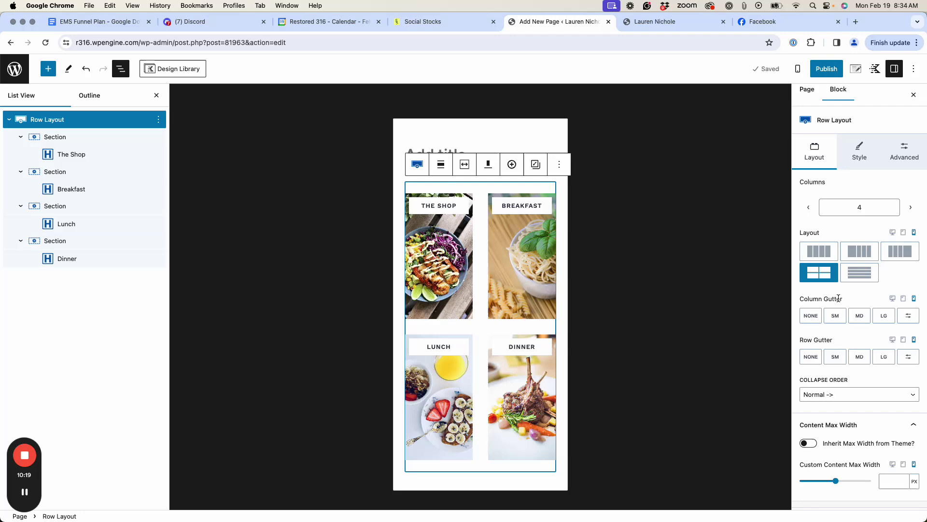
pyautogui.click(631, 24)
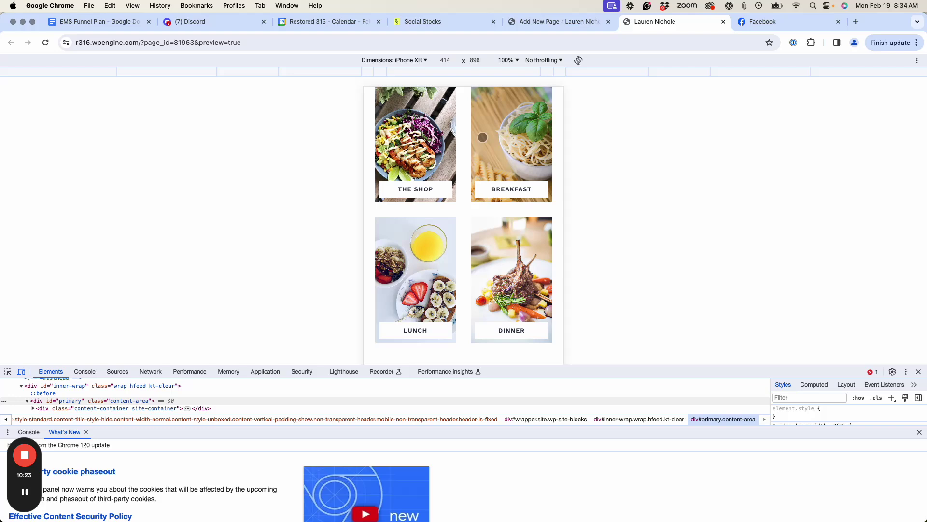
pyautogui.click(555, 24)
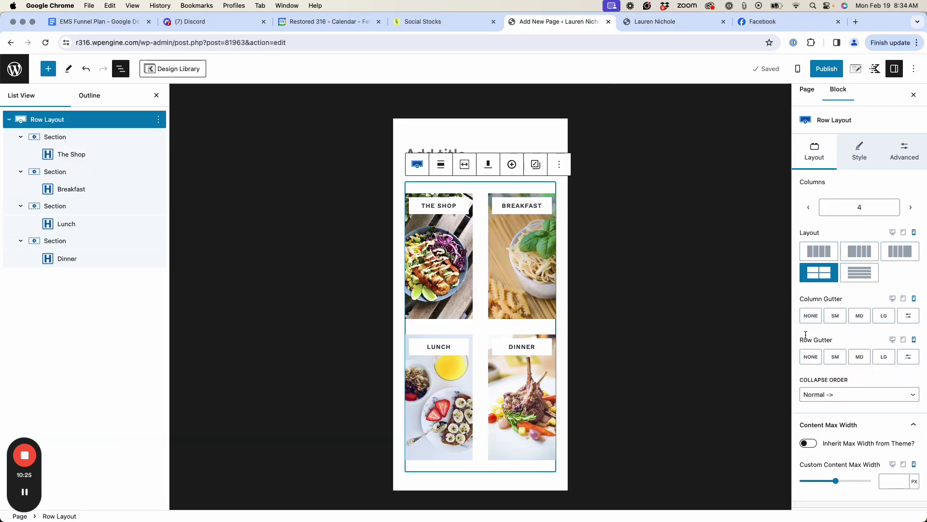
pyautogui.click(648, 25)
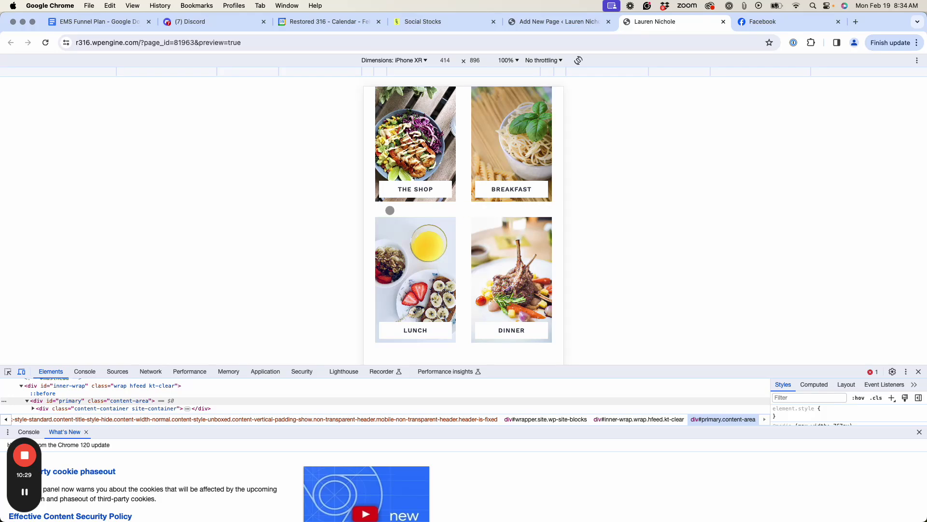
pyautogui.click(541, 23)
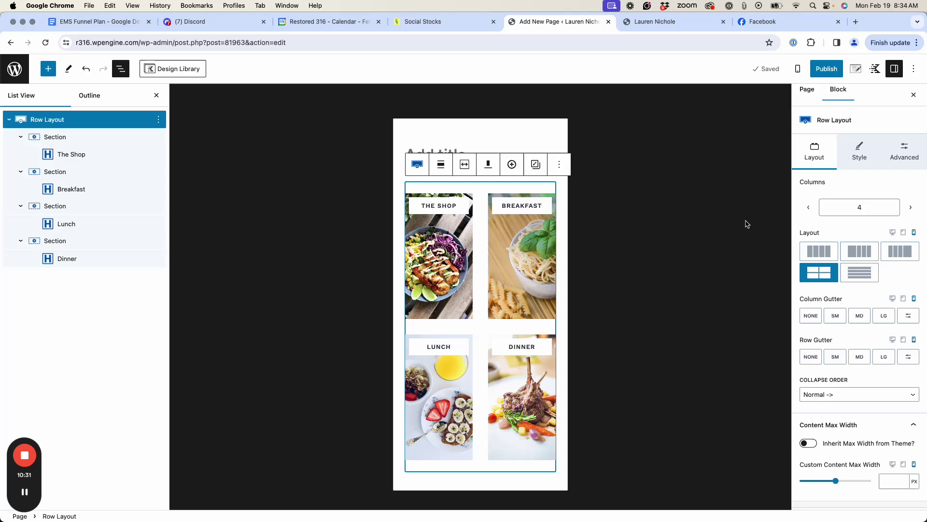
pyautogui.click(841, 317)
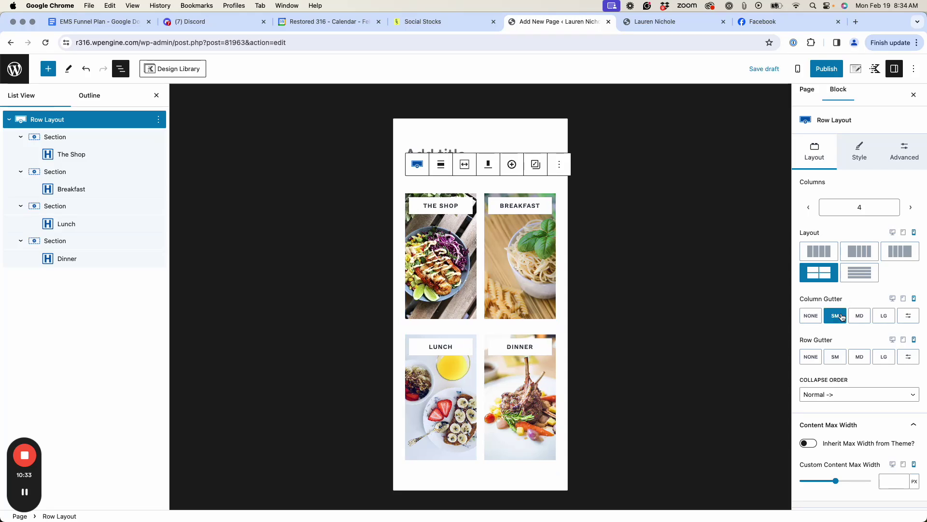
pyautogui.click(833, 361)
pyautogui.click(768, 71)
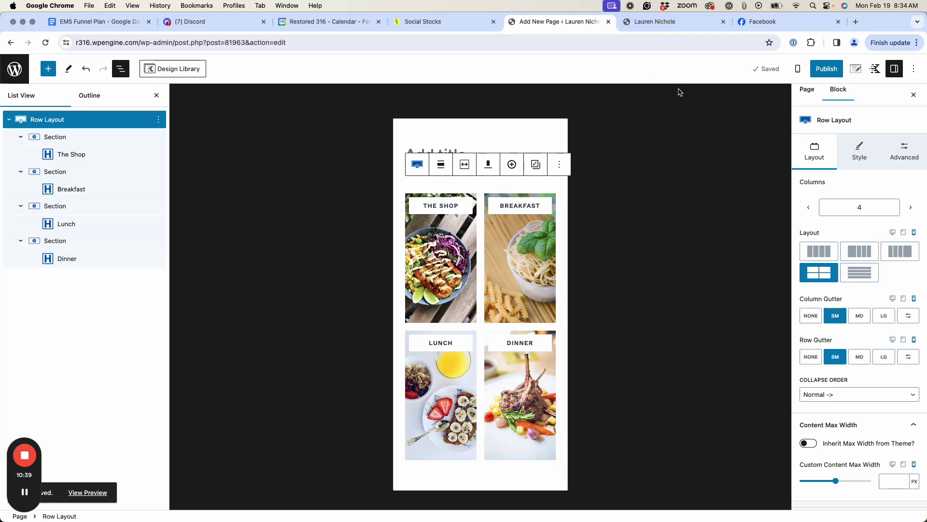
# Preview the updated page at iPad Pro size and scroll through the tiles
pyautogui.click(650, 24)
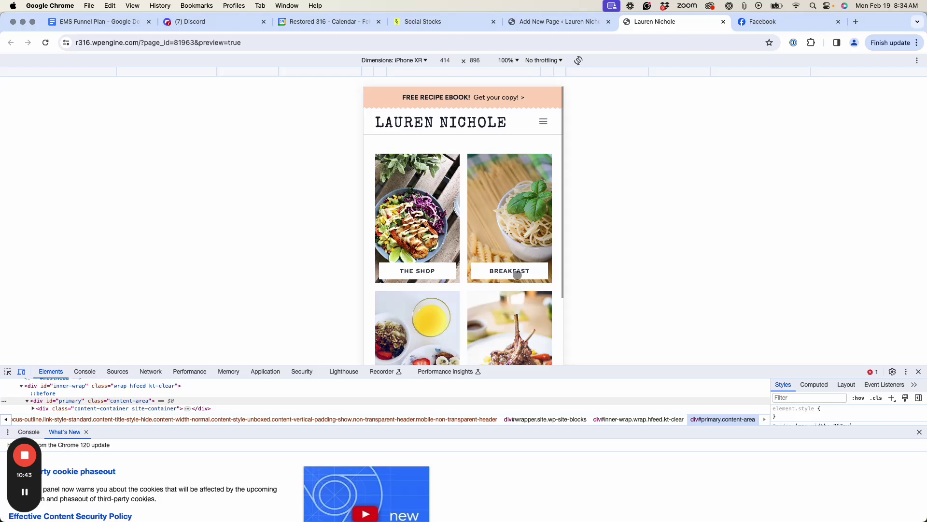
pyautogui.click(414, 61)
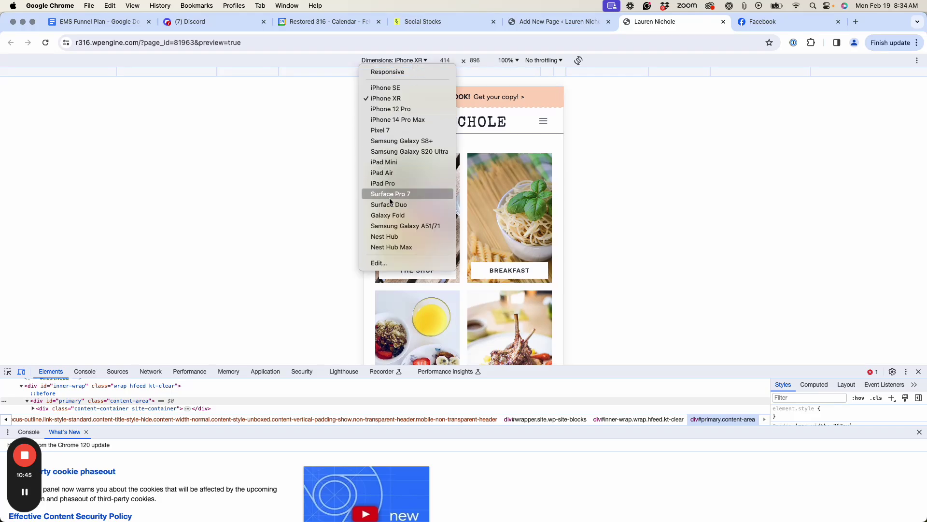
pyautogui.click(437, 184)
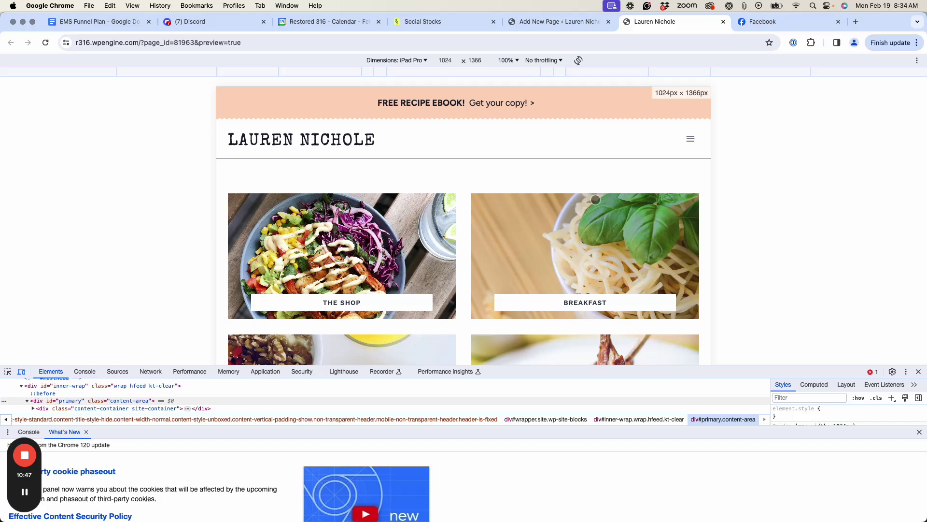
pyautogui.scroll(-5, 595, 199)
pyautogui.scroll(5, 596, 200)
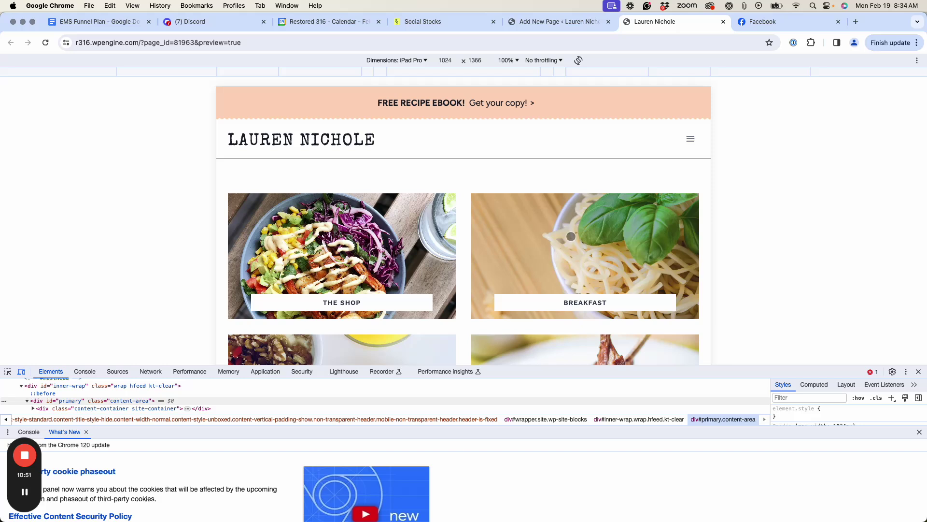
pyautogui.scroll(-2, 555, 232)
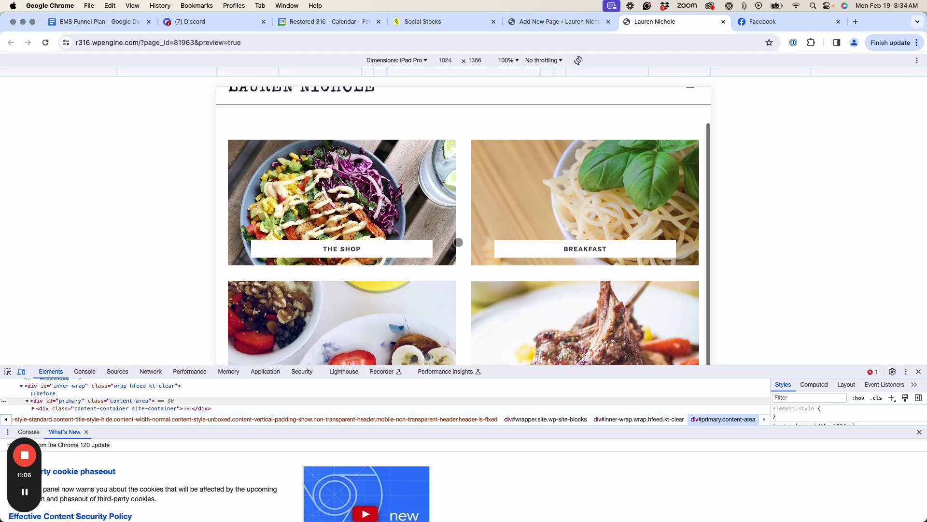
pyautogui.scroll(2, 401, 111)
# Close device emulation and scroll the full-width page showing four tiles in one row
pyautogui.click(411, 60)
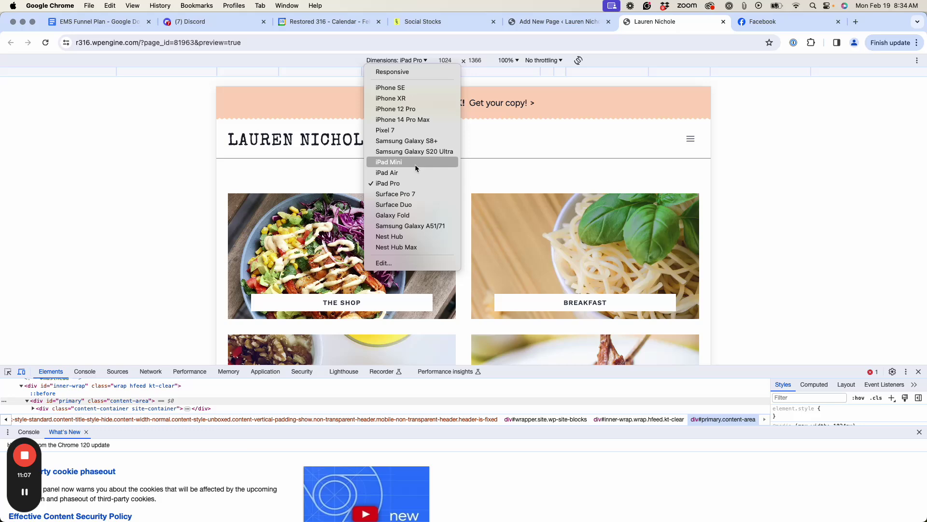
pyautogui.click(603, 176)
pyautogui.click(919, 371)
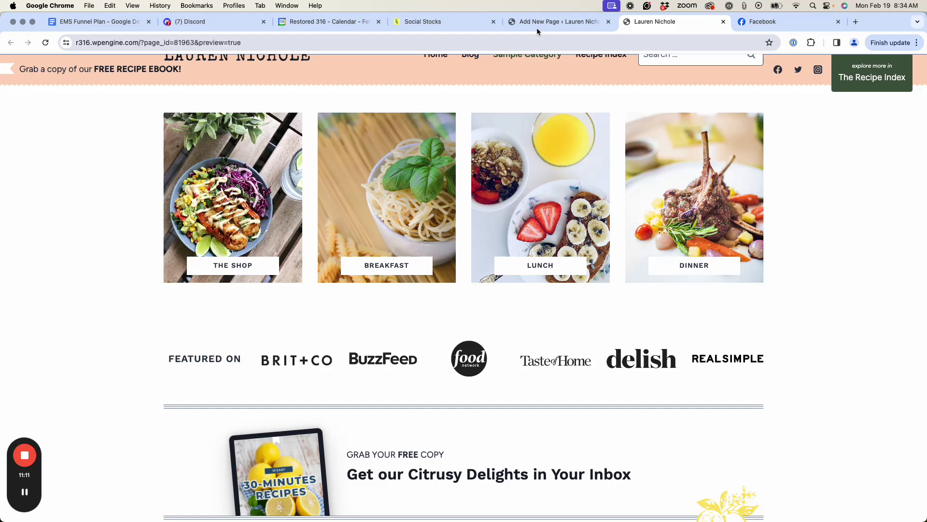
pyautogui.scroll(-1, 563, 170)
pyautogui.scroll(-2, 563, 167)
pyautogui.scroll(2, 563, 167)
pyautogui.scroll(-2, 563, 167)
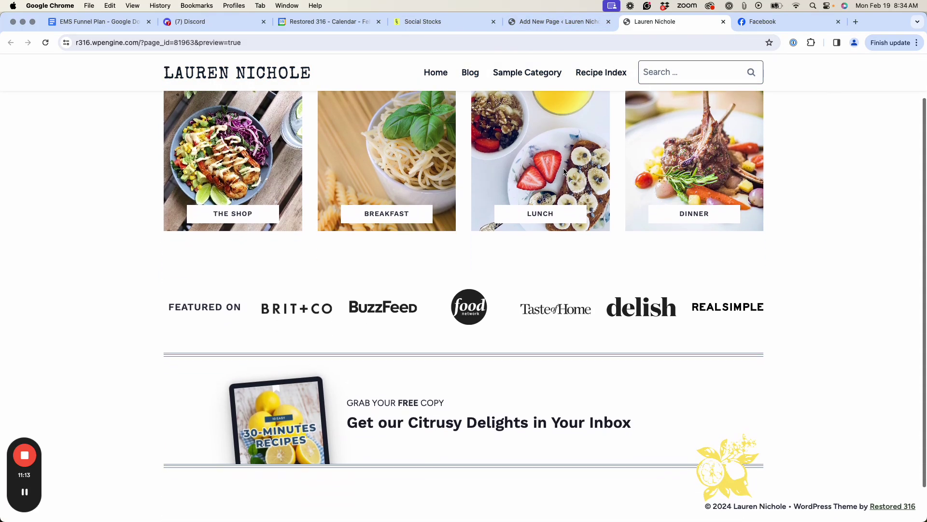